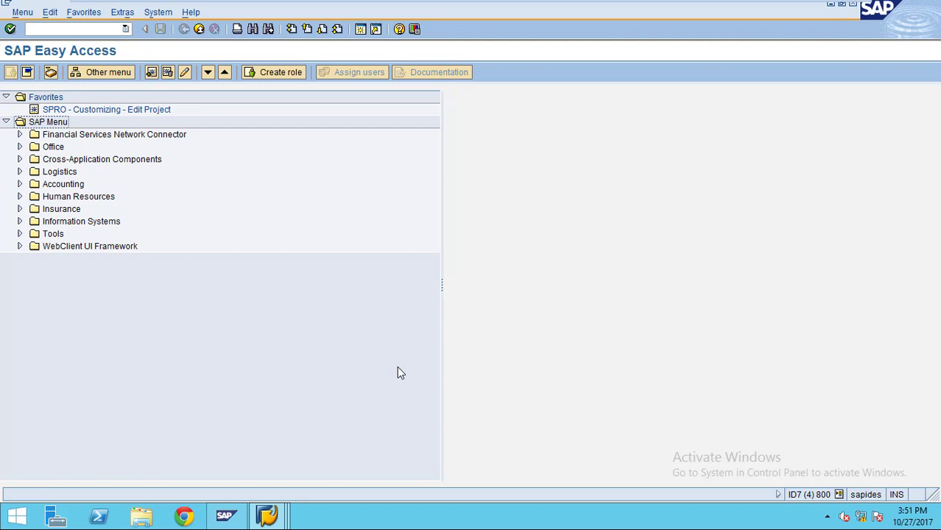
- Start a new Report Painter form, keeping Line item analysis (RFRRD20) as the form type
left_click(64, 29)
key("BackSpace")
key("BackSpace")
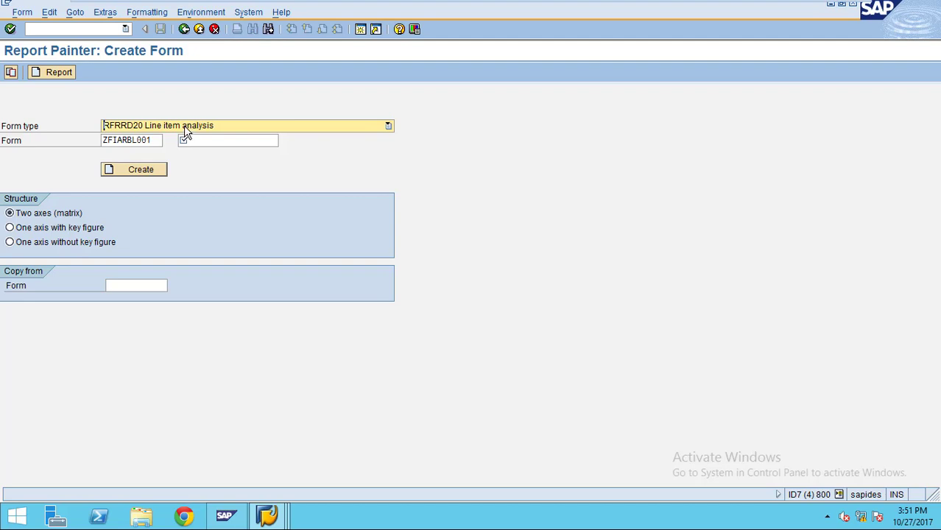
left_click(184, 126)
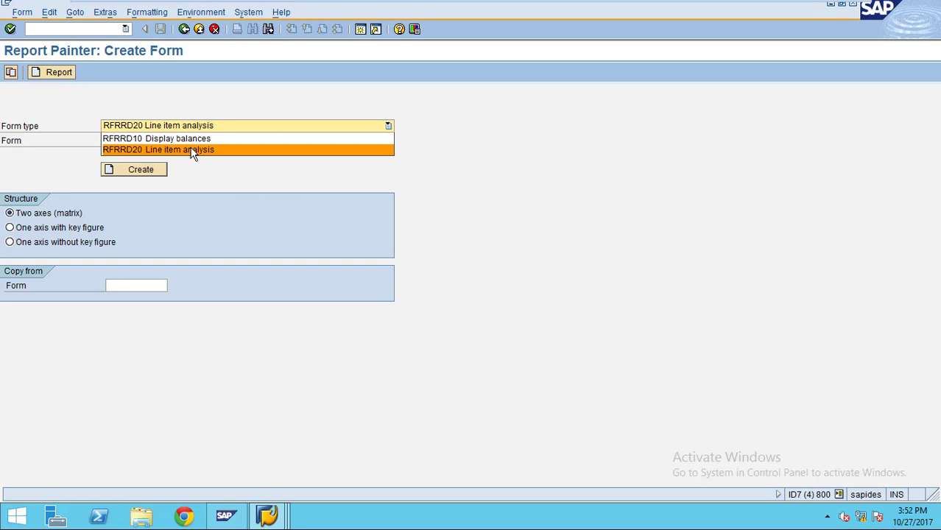
left_click(192, 151)
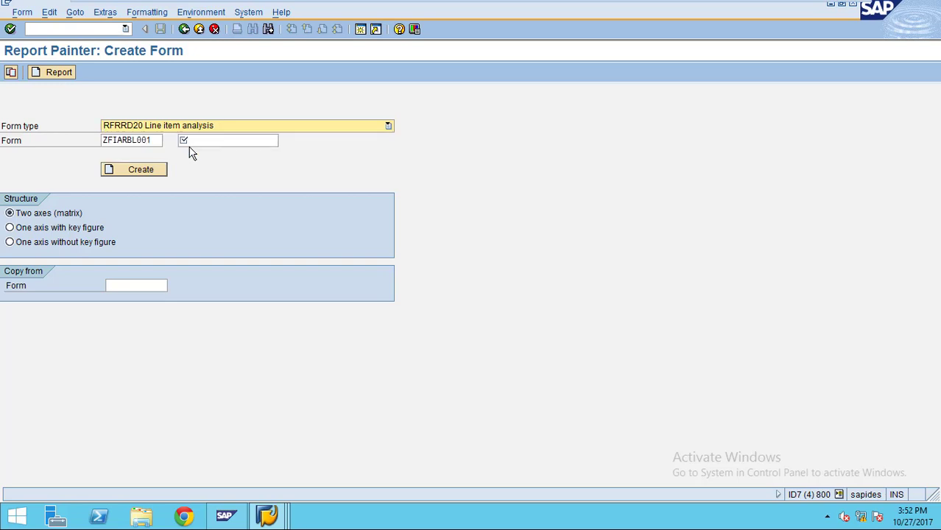
- Name the form ZFIARLI001, describe it as 'Line Item Report', and choose one axis with key figure
left_click_drag(156, 141, 96, 146)
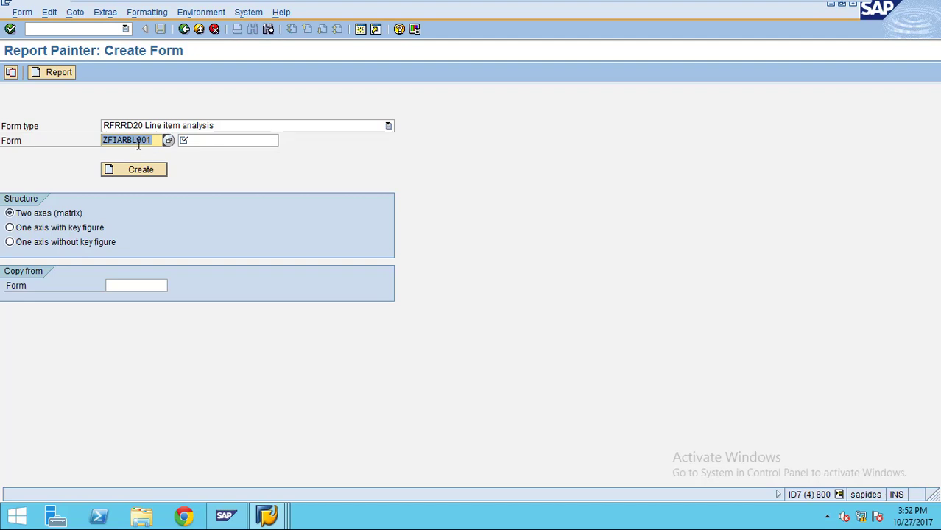
left_click(128, 140)
key("Delete")
type("1")
left_click(219, 139)
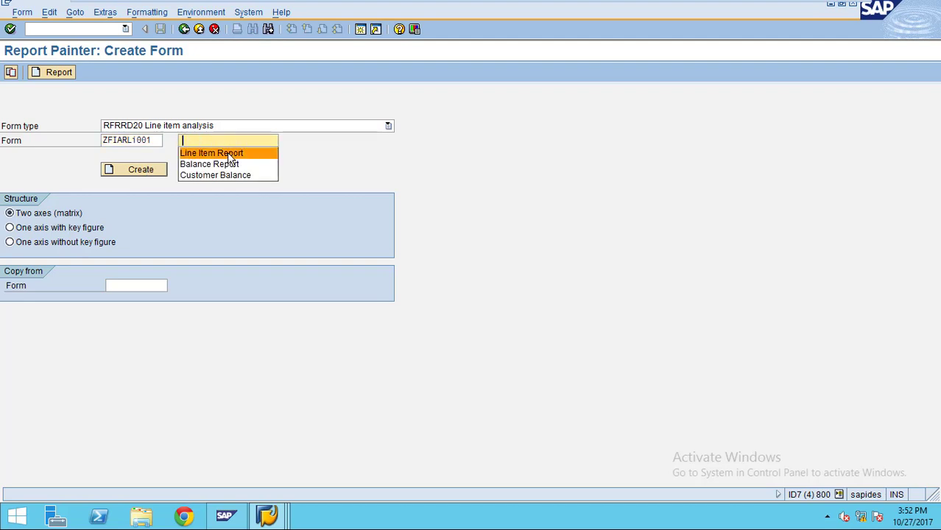
left_click(229, 157)
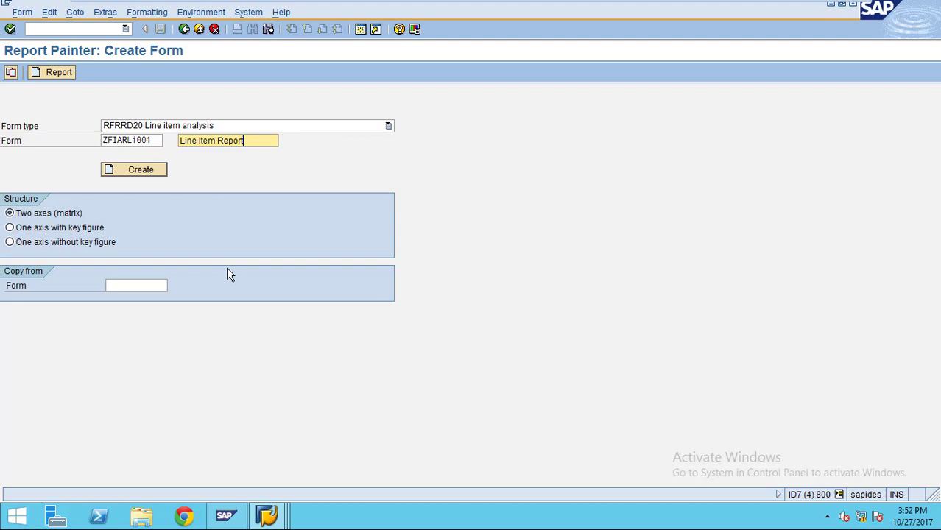
left_click(39, 230)
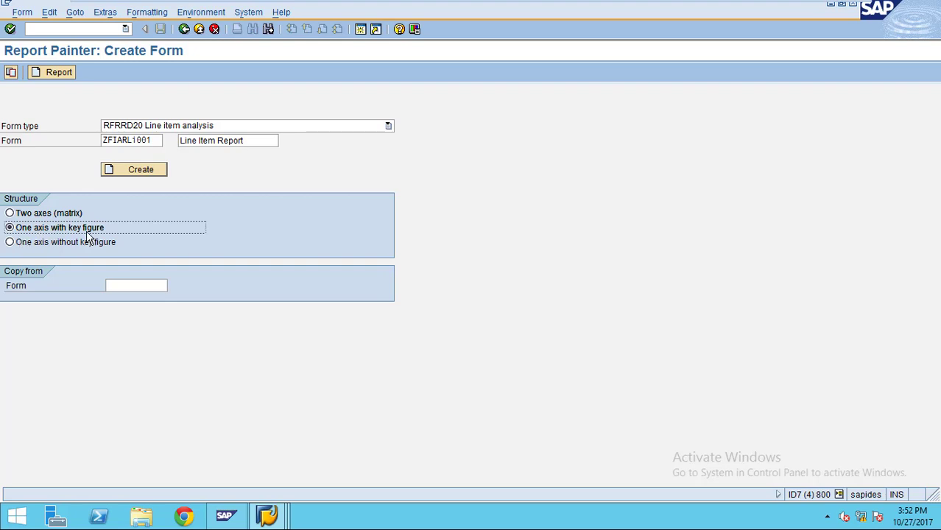
- Create form ZFIARLI001 and begin defining Element 1 as a key figure with characteristics
left_click(131, 173)
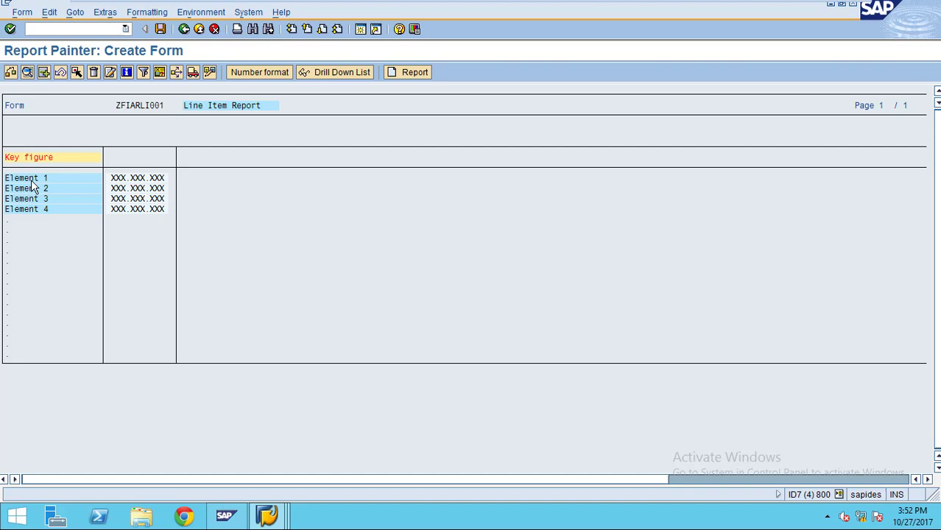
left_click(33, 179)
double_click(32, 182)
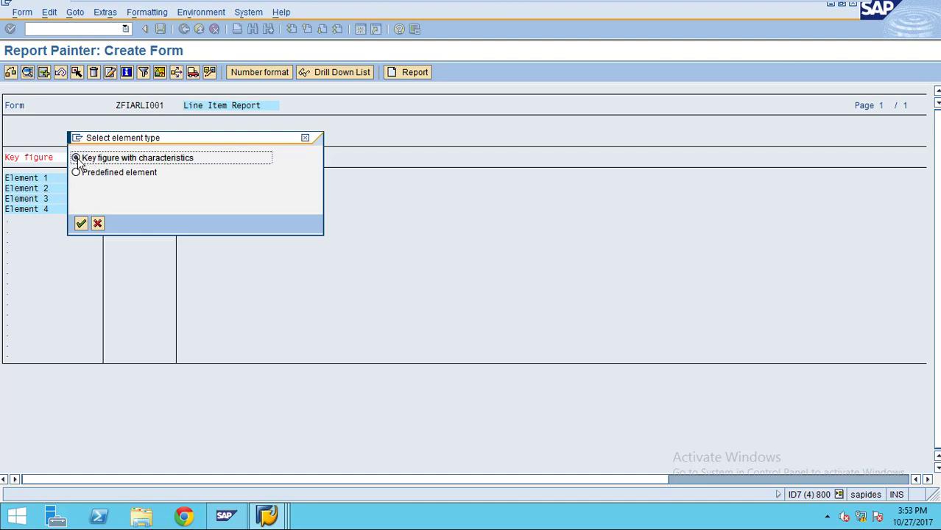
- Confirm the element type and set Amount in LC as Element 1's key figure
left_click(82, 225)
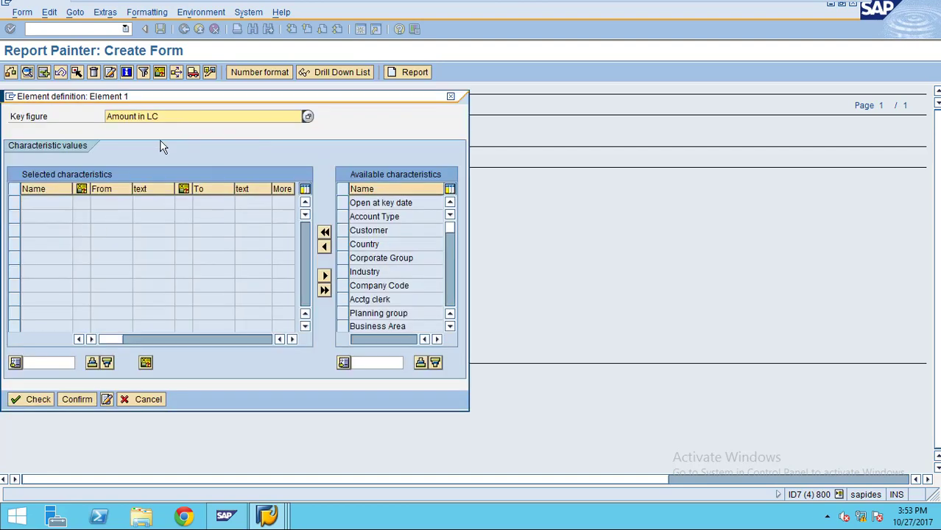
left_click_drag(185, 121, 103, 121)
left_click(307, 117)
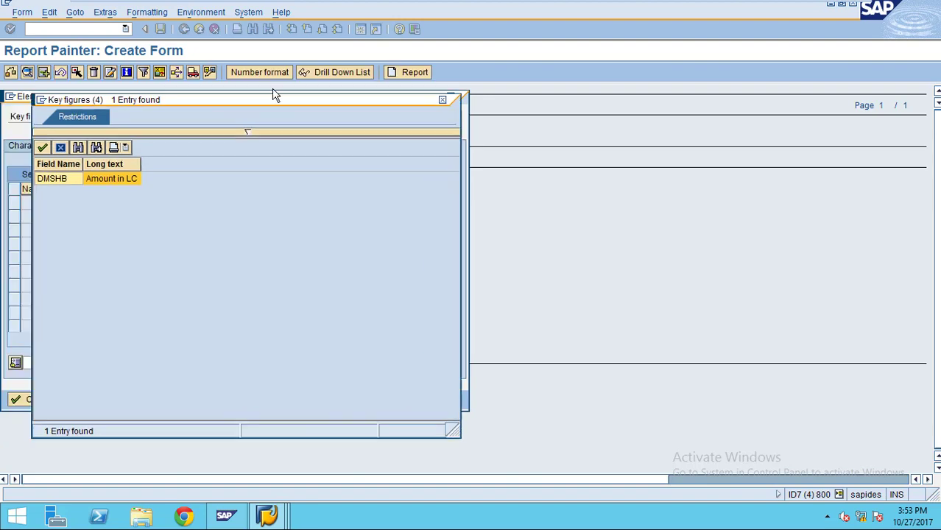
left_click_drag(123, 99, 317, 87)
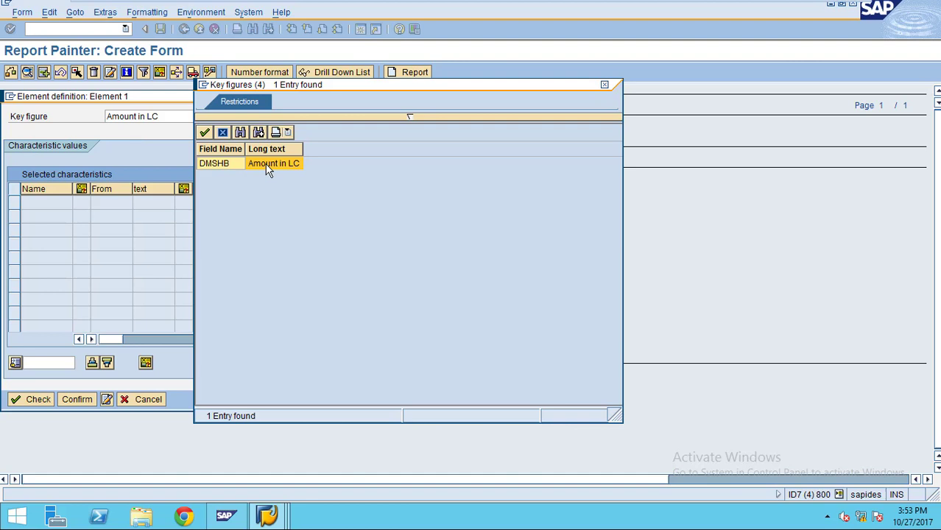
left_click(222, 133)
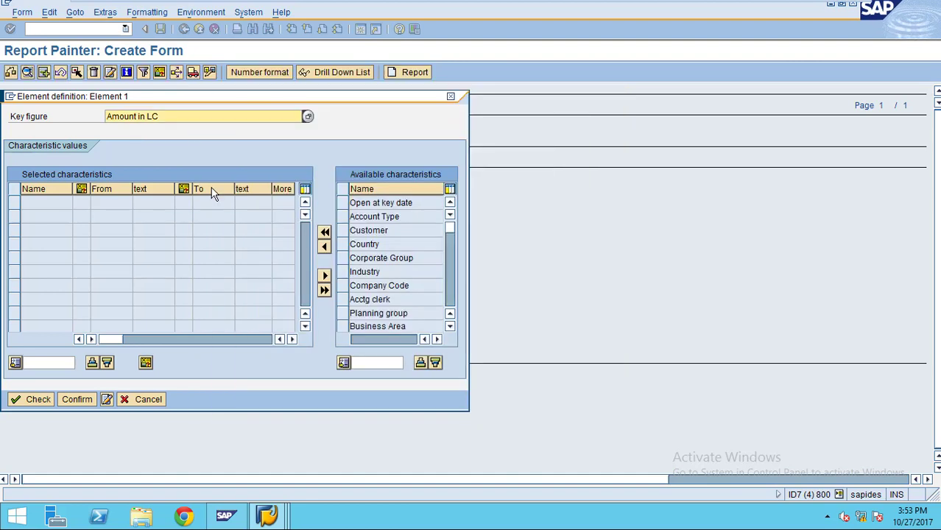
- Scroll the available characteristics list down to Period
left_click(449, 326)
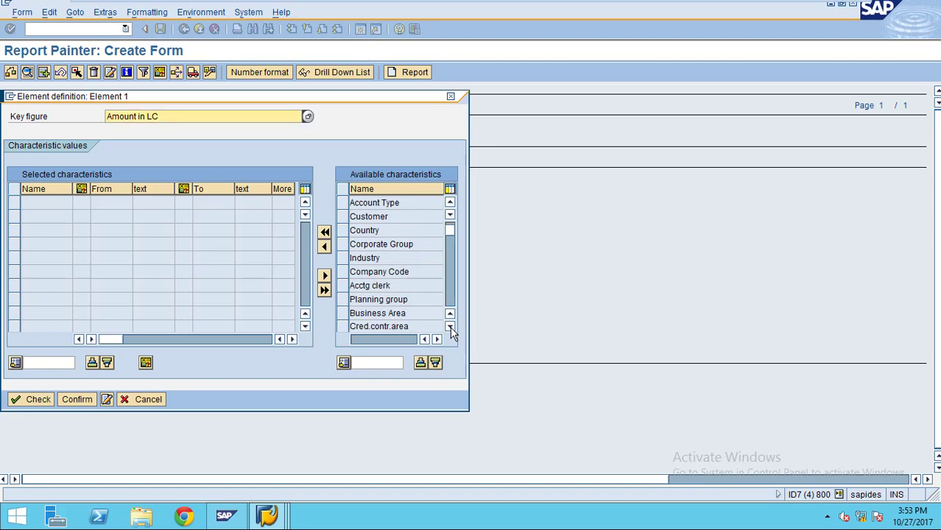
left_click(450, 327)
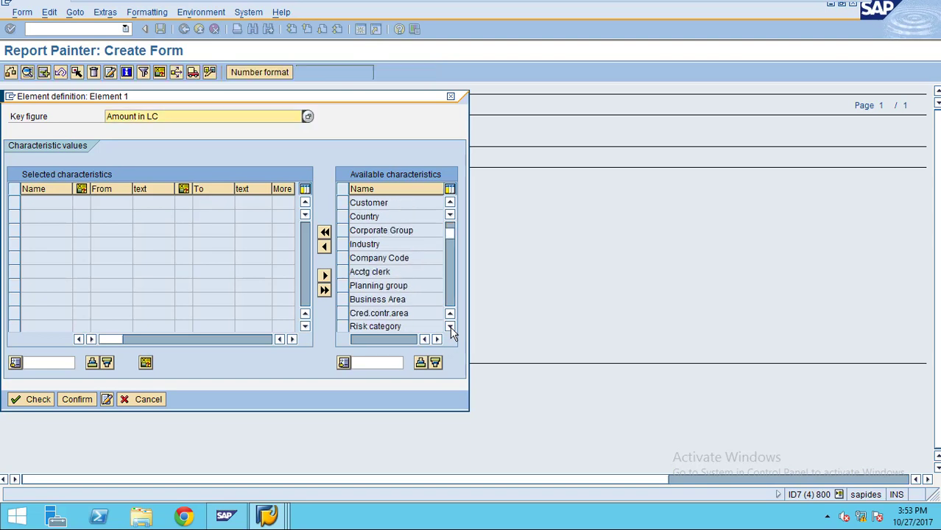
left_click(449, 326)
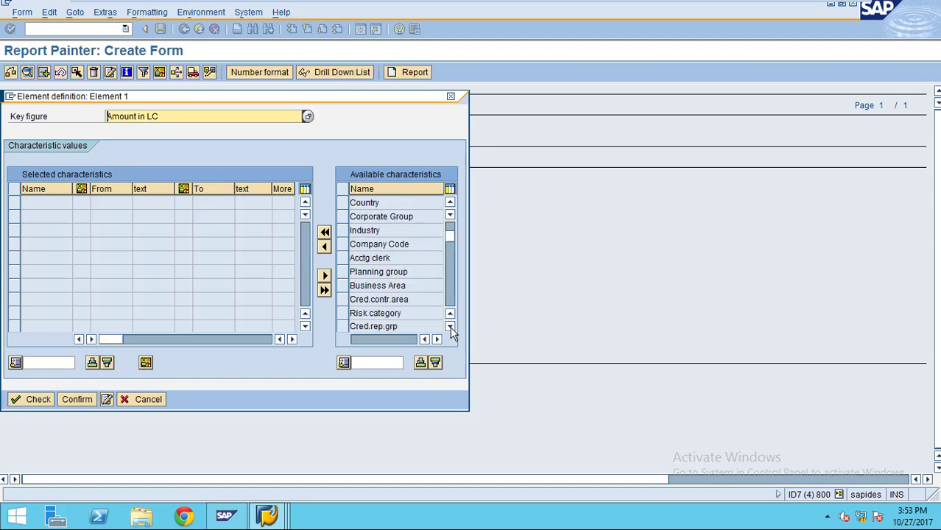
left_click(450, 326)
left_click(450, 326)
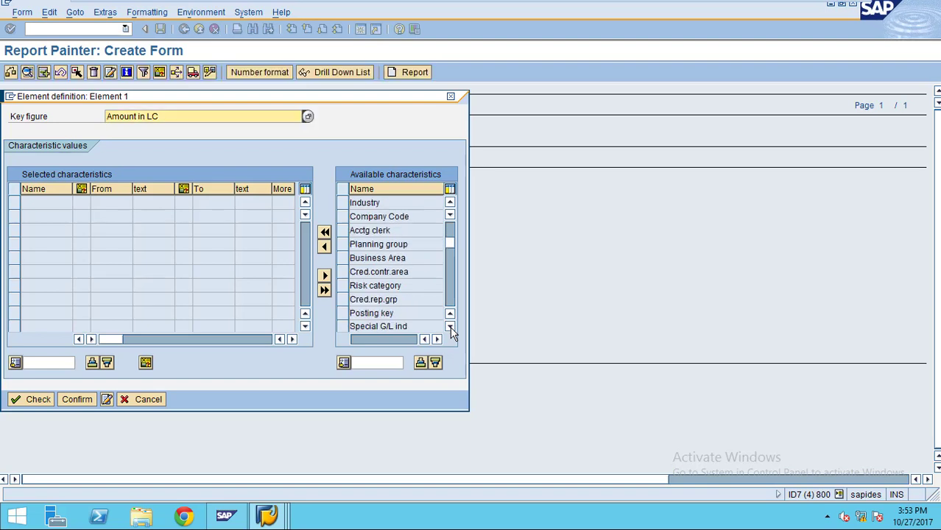
left_click(450, 326)
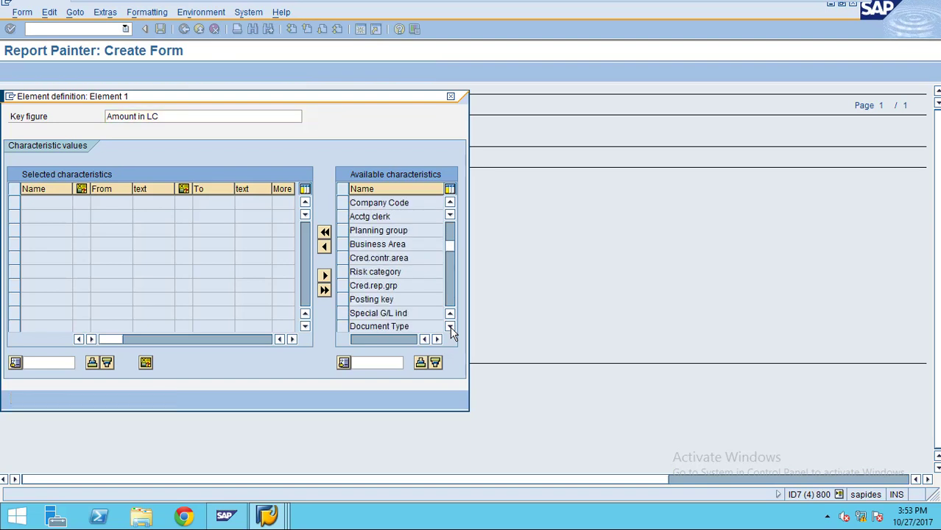
left_click(449, 326)
left_click(450, 326)
left_click(449, 326)
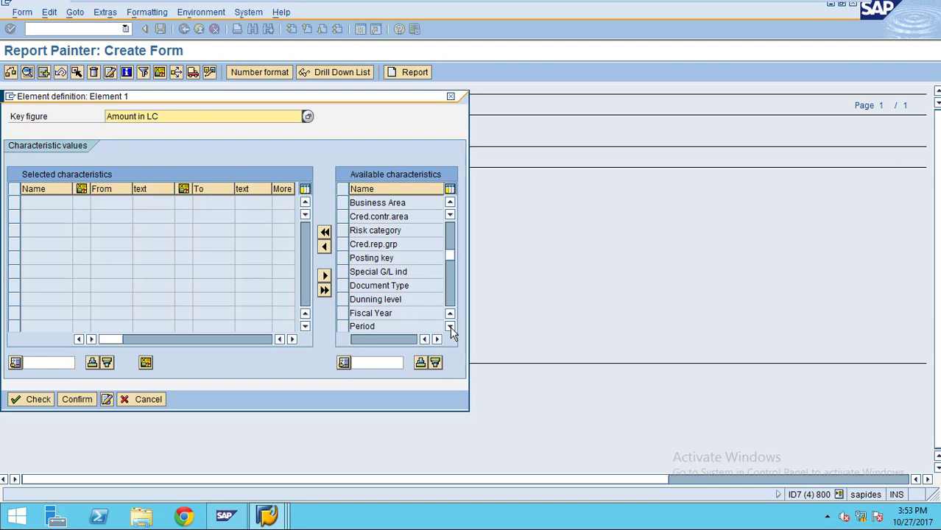
- Add Period as a selected characteristic with range 1 to 3
left_click(342, 326)
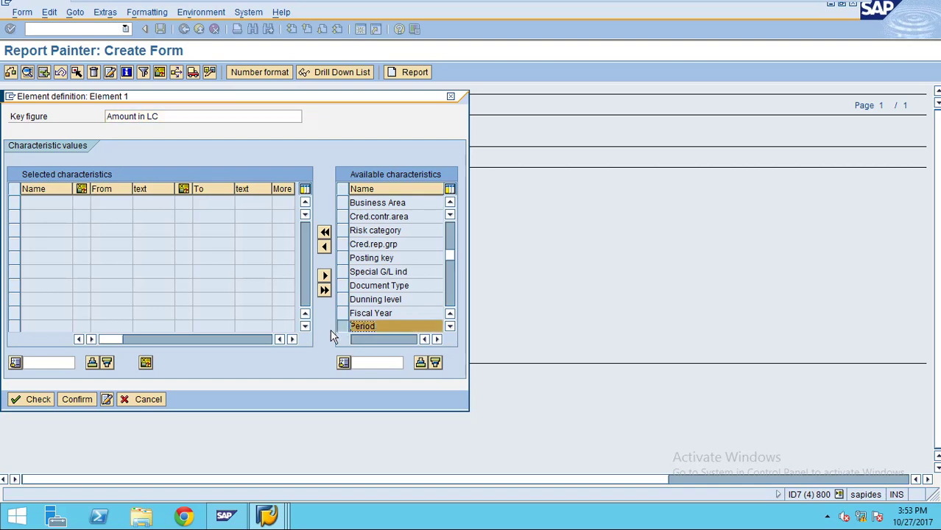
left_click(325, 247)
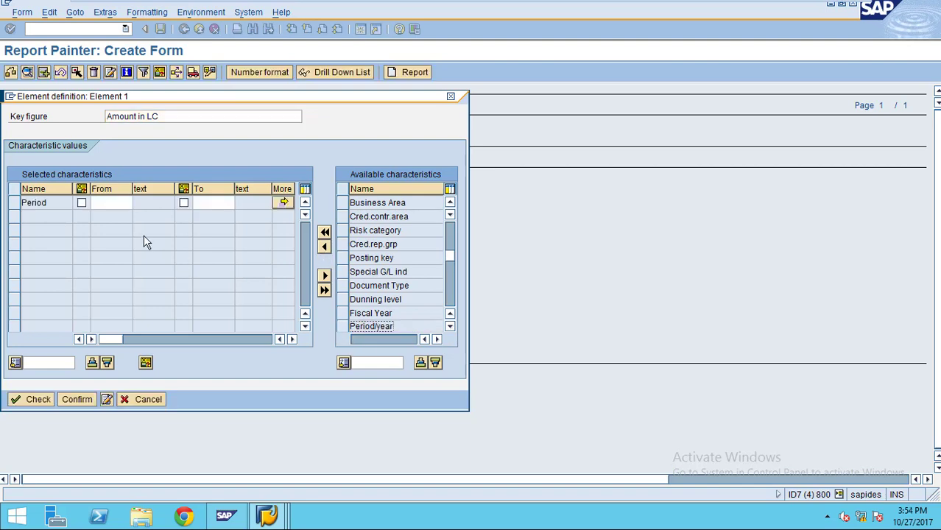
left_click(121, 203)
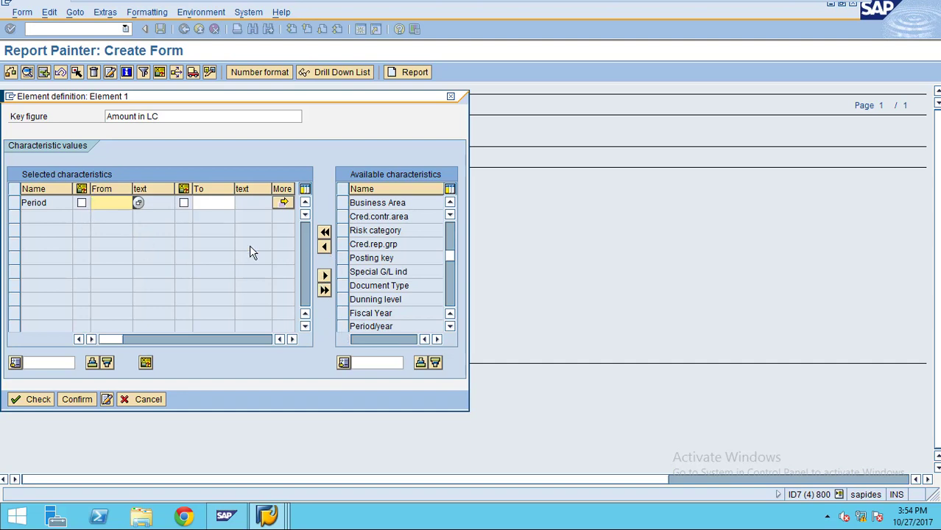
left_click(13, 204)
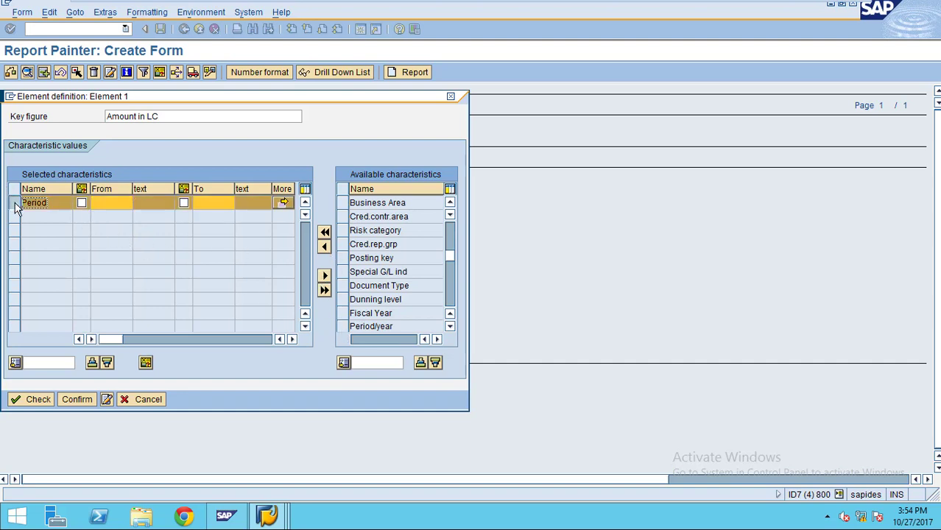
left_click(14, 204)
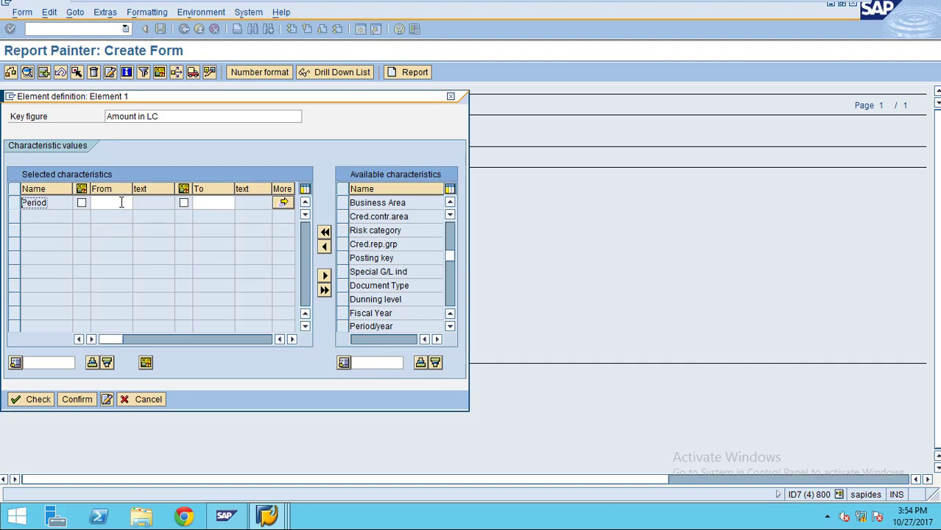
left_click(122, 202)
type("1")
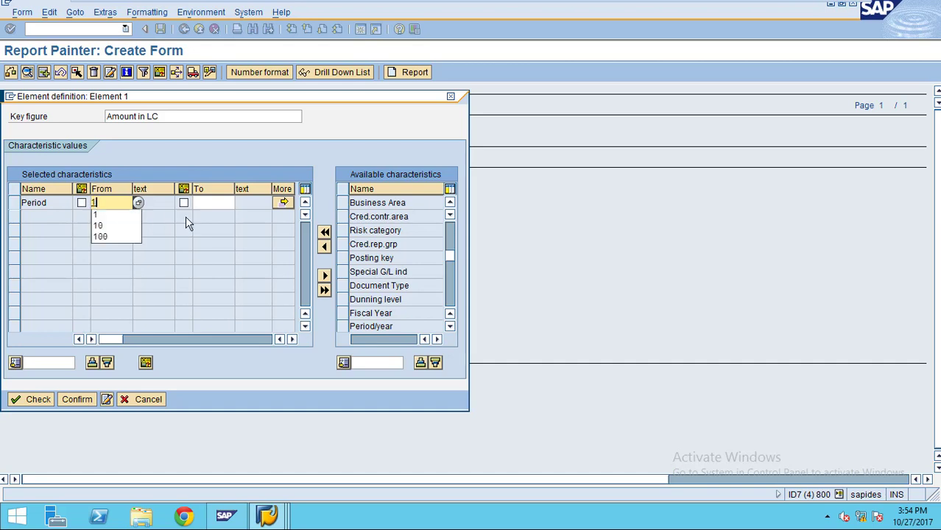
left_click(213, 201)
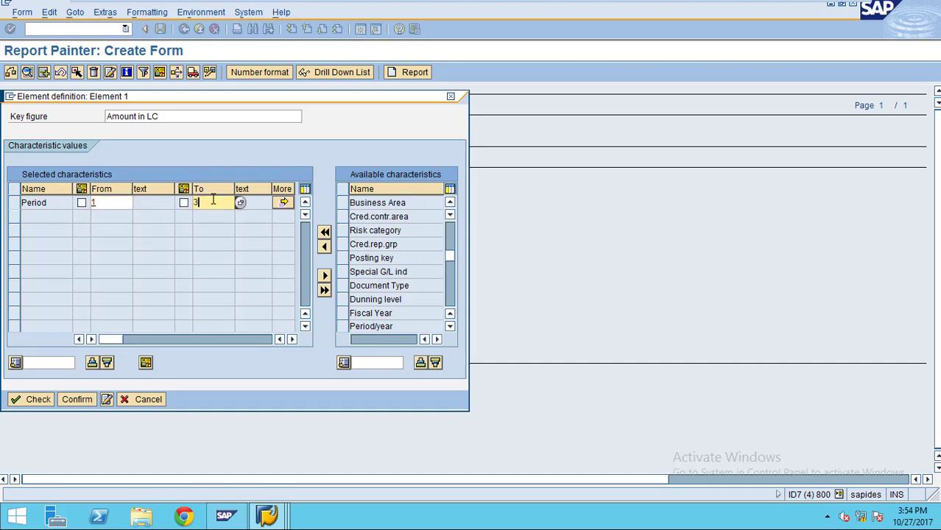
left_click(24, 402)
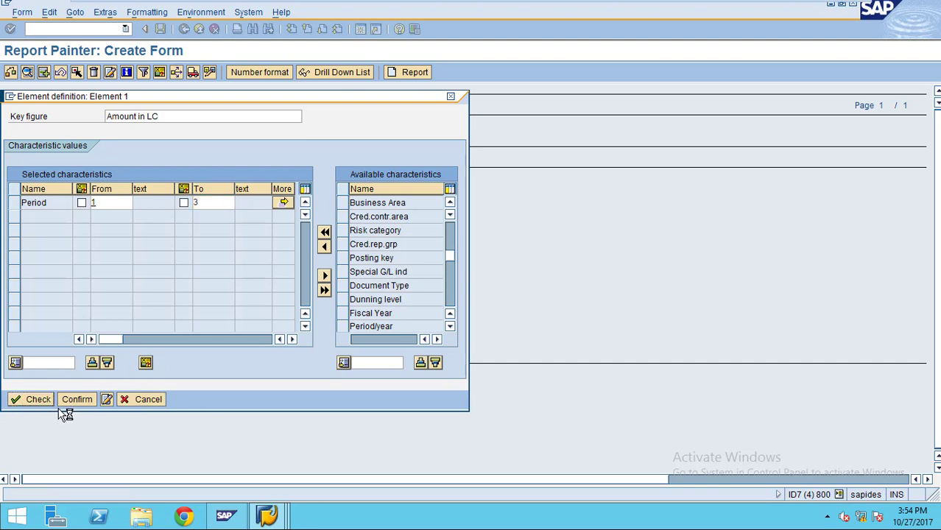
- Set the element's short, medium and long texts to 1 Qtr and confirm the definition
left_click(106, 401)
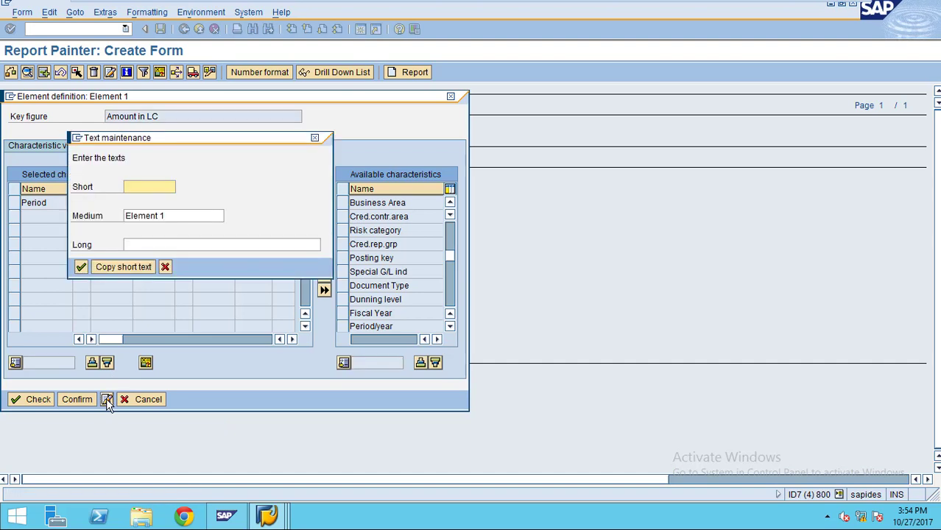
left_click(178, 218)
left_click_drag(183, 215, 112, 219)
left_click(153, 186)
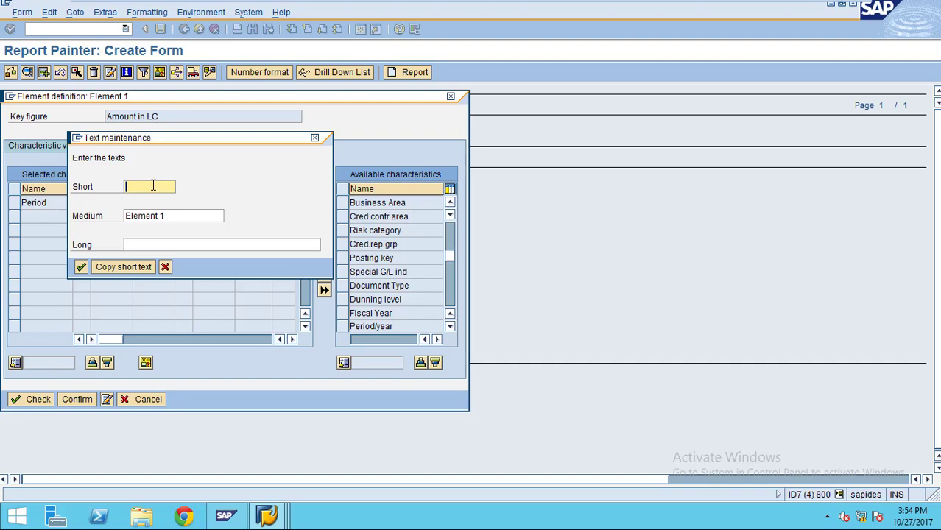
left_click(153, 186)
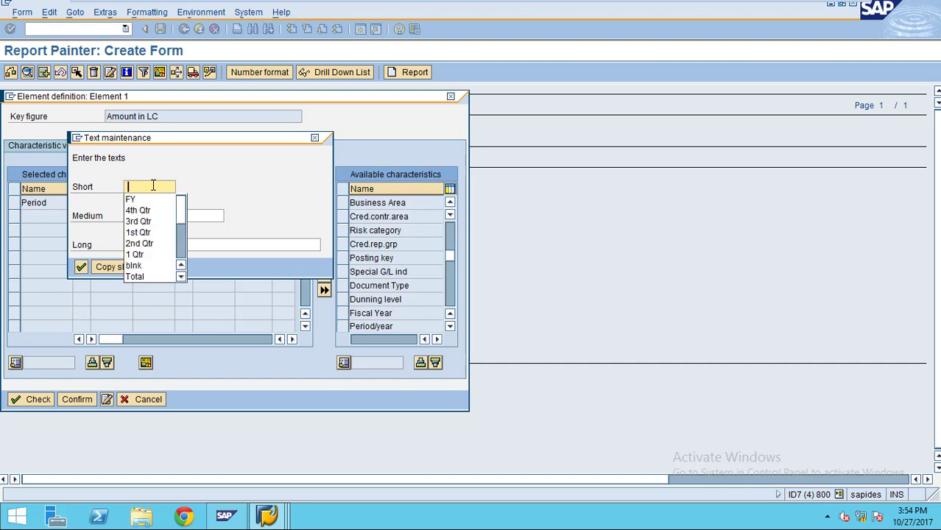
left_click(145, 255)
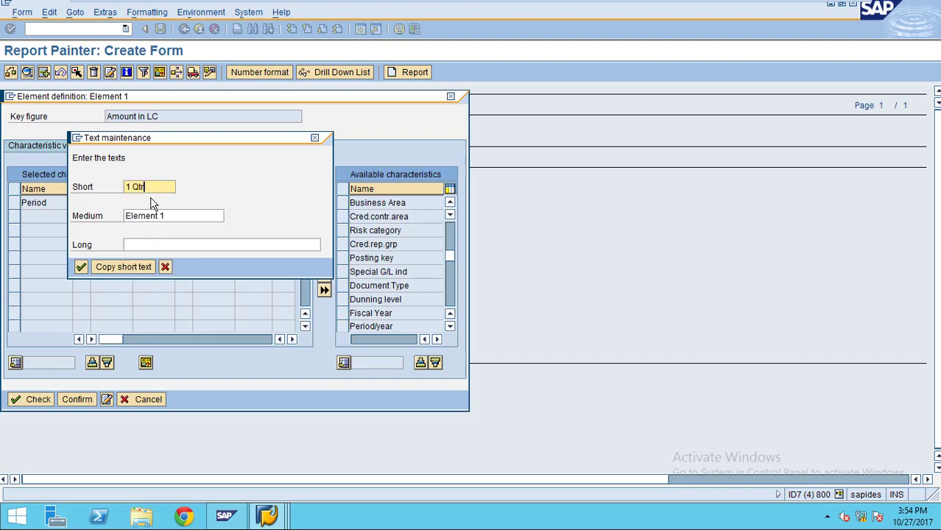
left_click(164, 216)
left_click(156, 186)
left_click(123, 267)
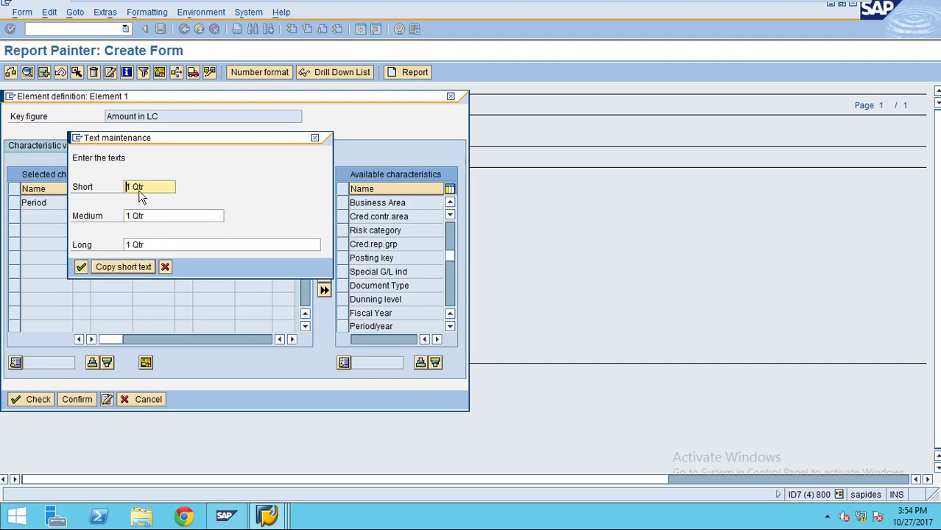
left_click(82, 268)
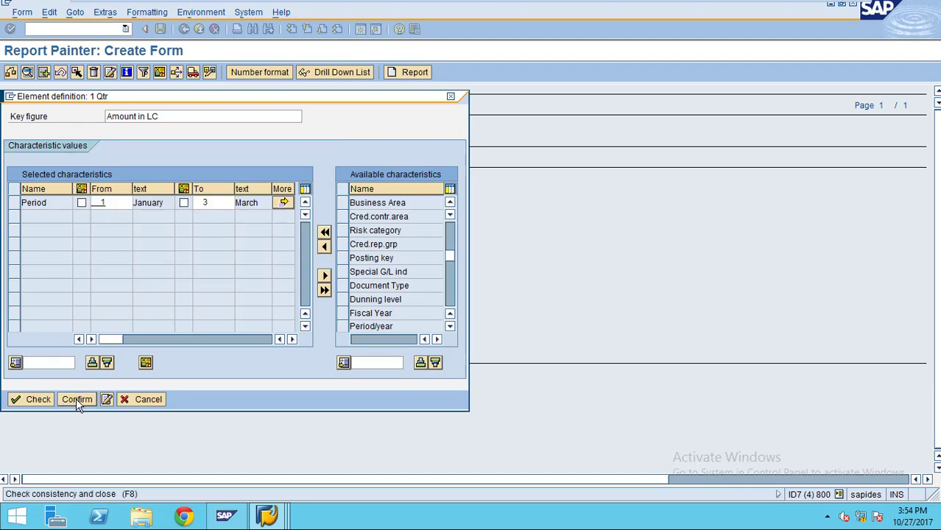
left_click(76, 398)
- Cancel defining Element 2, then block-select and copy the 1 Qtr row beneath itself
double_click(42, 190)
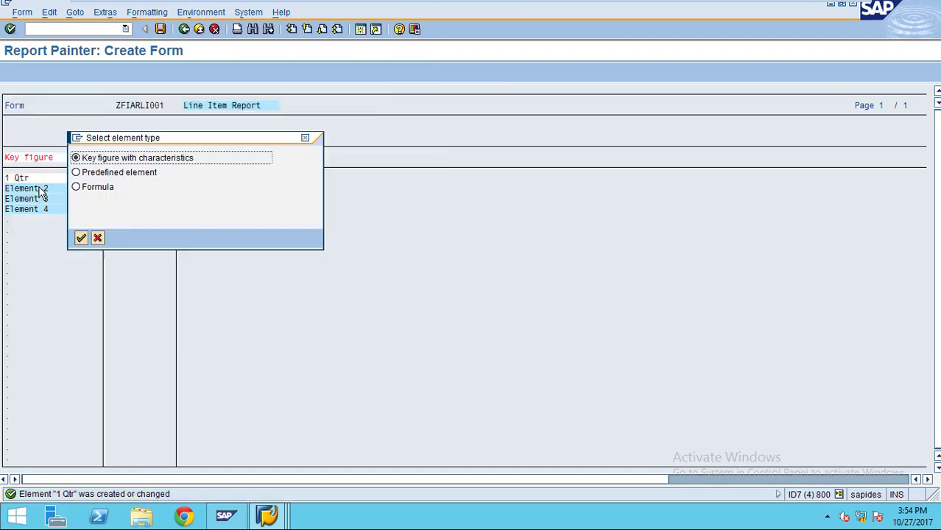
left_click(98, 238)
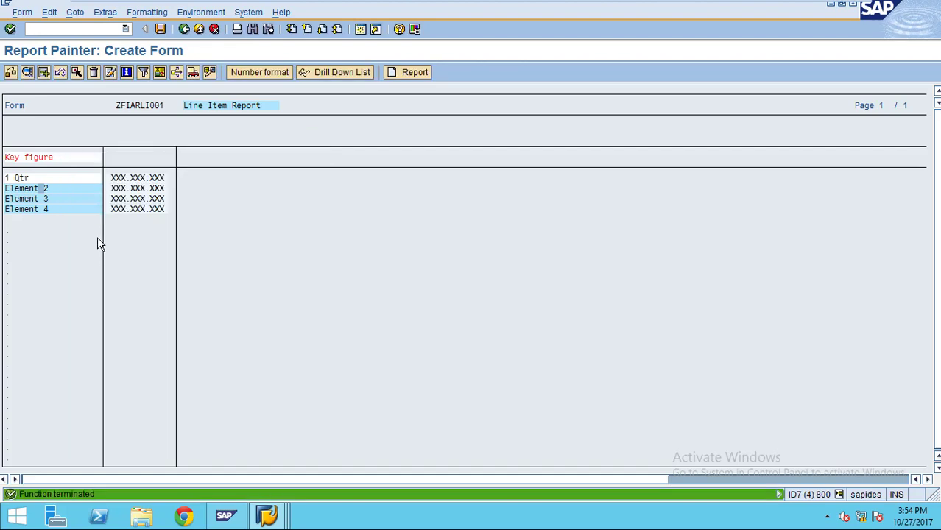
left_click(21, 178)
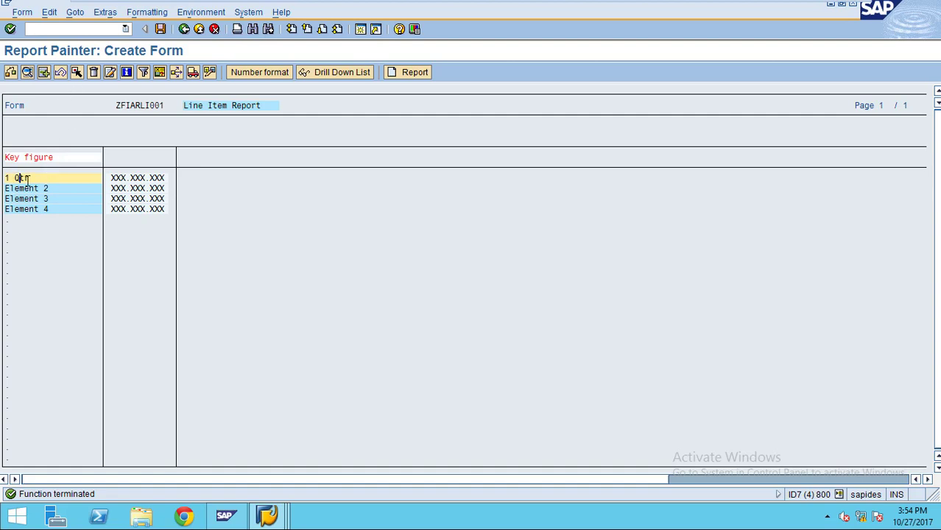
left_click(76, 72)
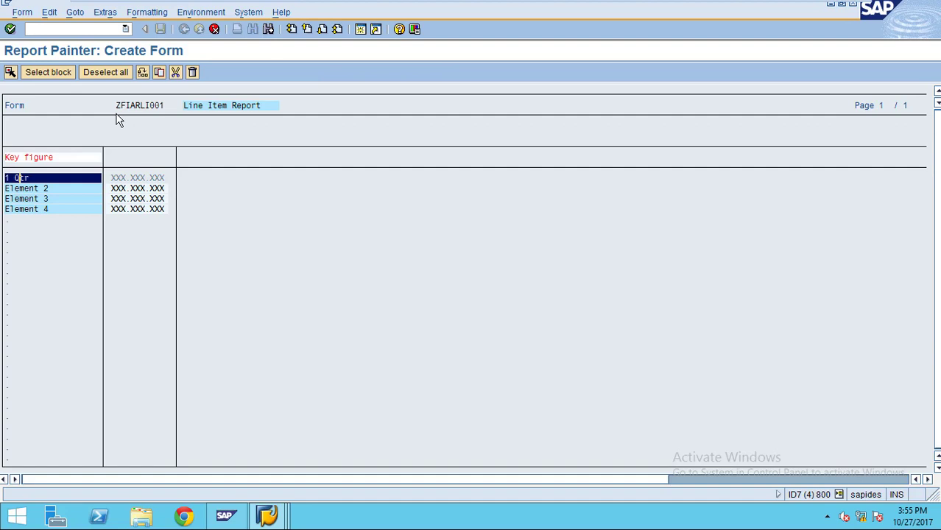
left_click(160, 72)
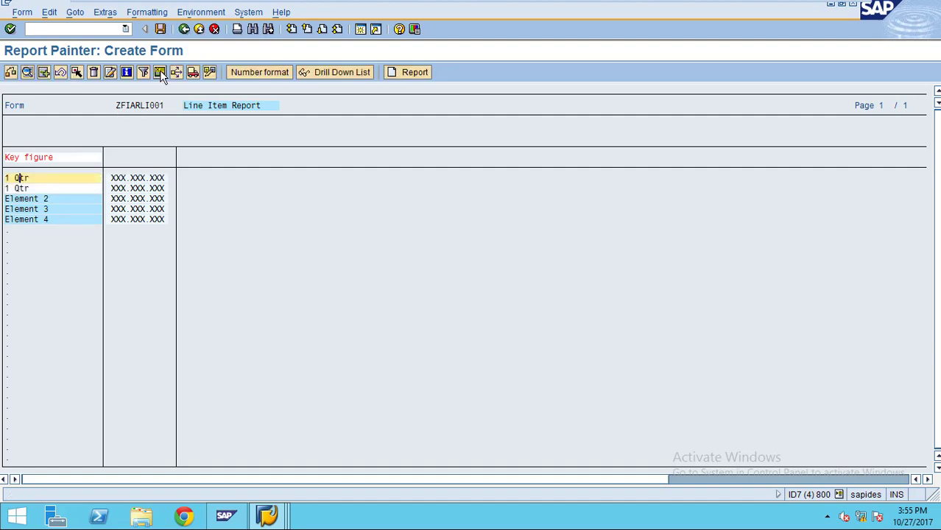
- Change the copied row's period range to 4 through 6
left_click(50, 188)
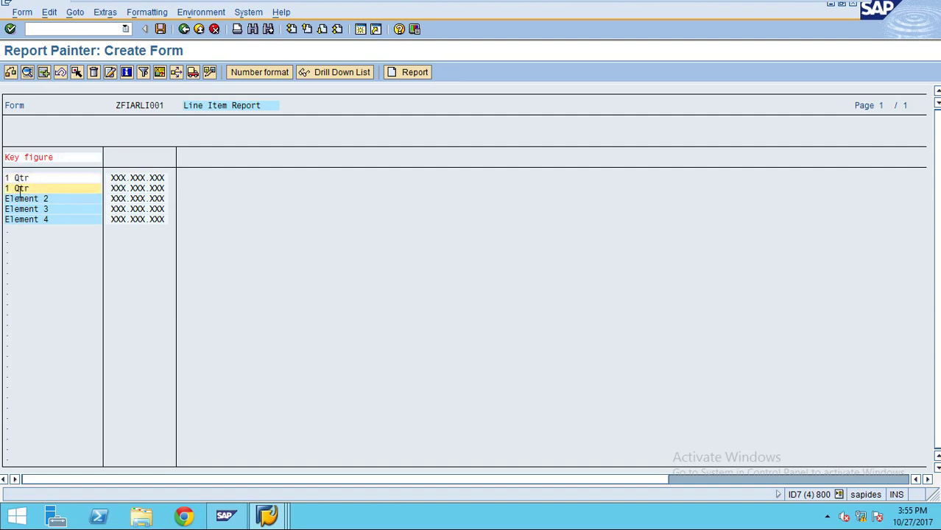
double_click(17, 189)
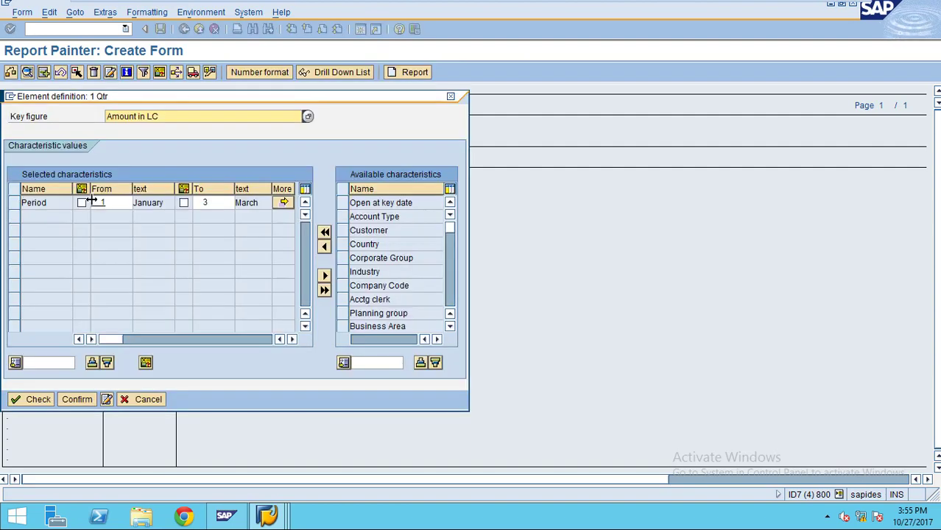
left_click(106, 203)
key("BackSpace")
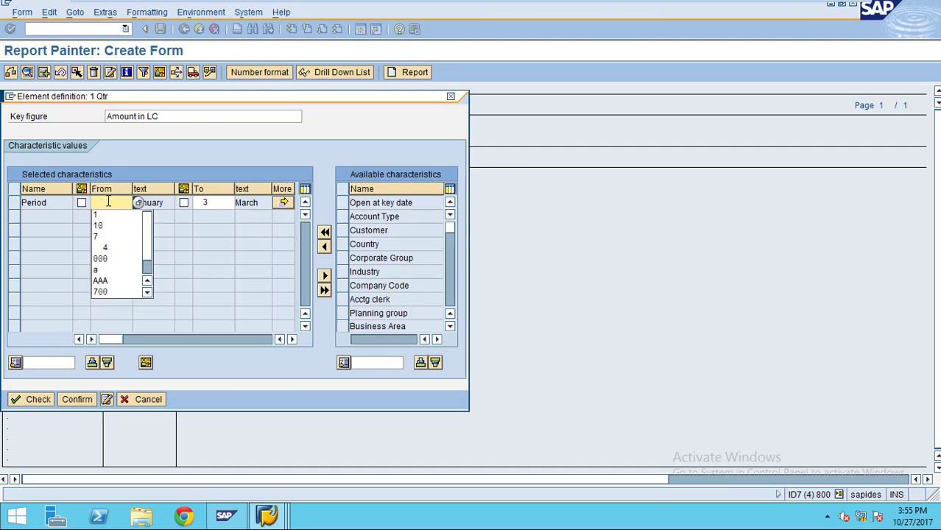
left_click(103, 246)
left_click(214, 202)
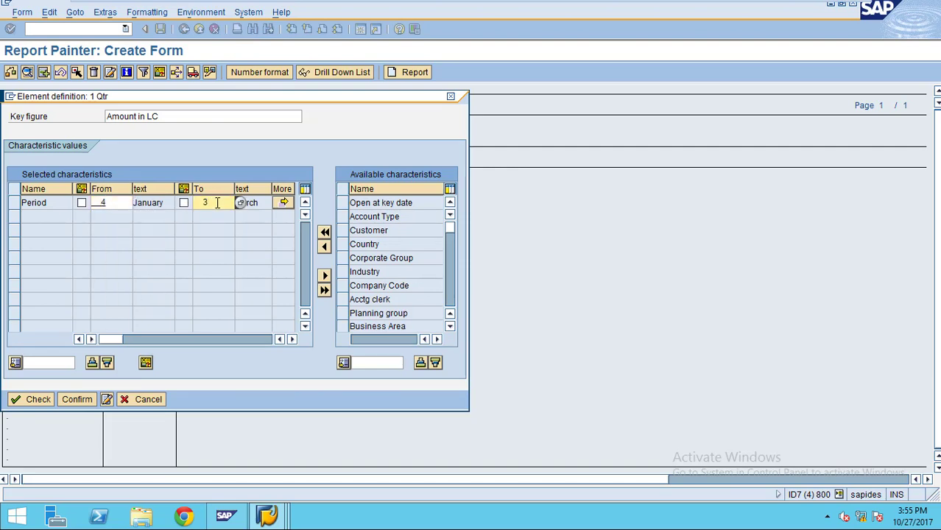
key("BackSpace")
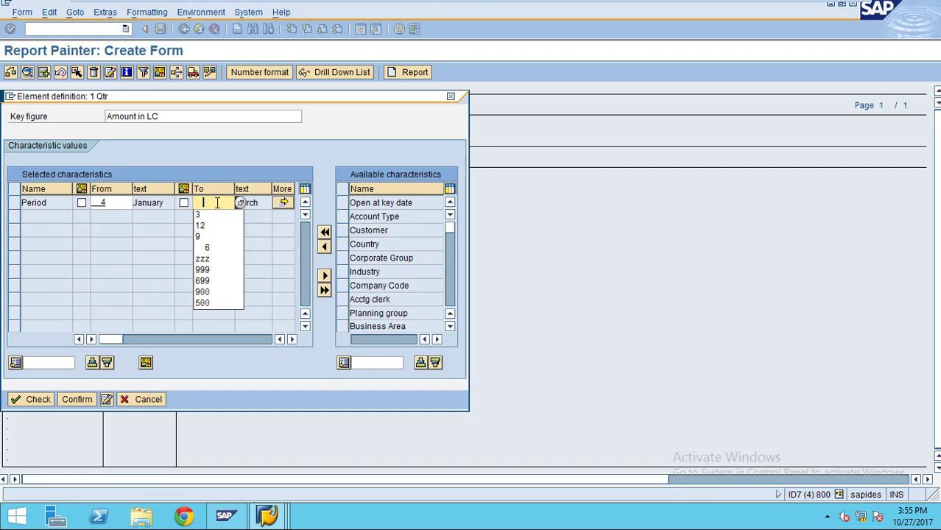
left_click(207, 247)
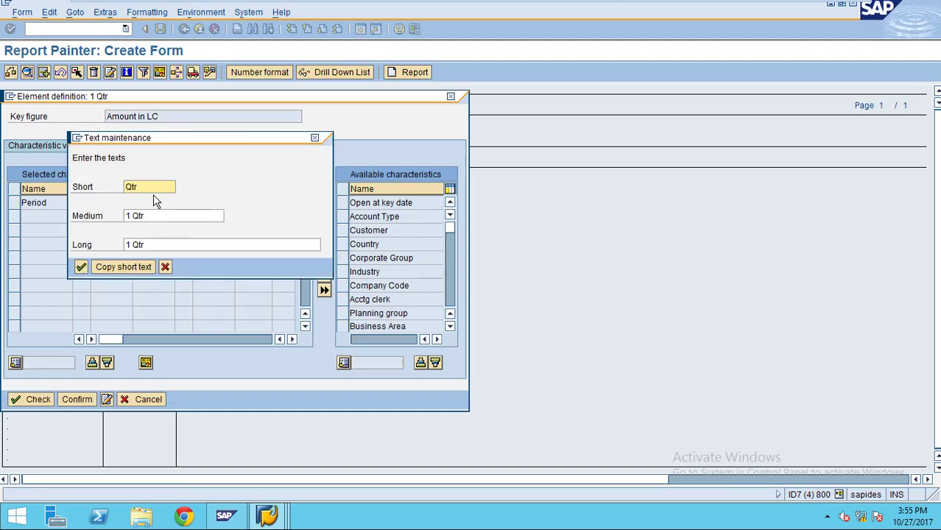
- Set the row's texts to 2nd Qtr and confirm the element definition
left_click_drag(150, 190, 91, 186)
key("BackSpace")
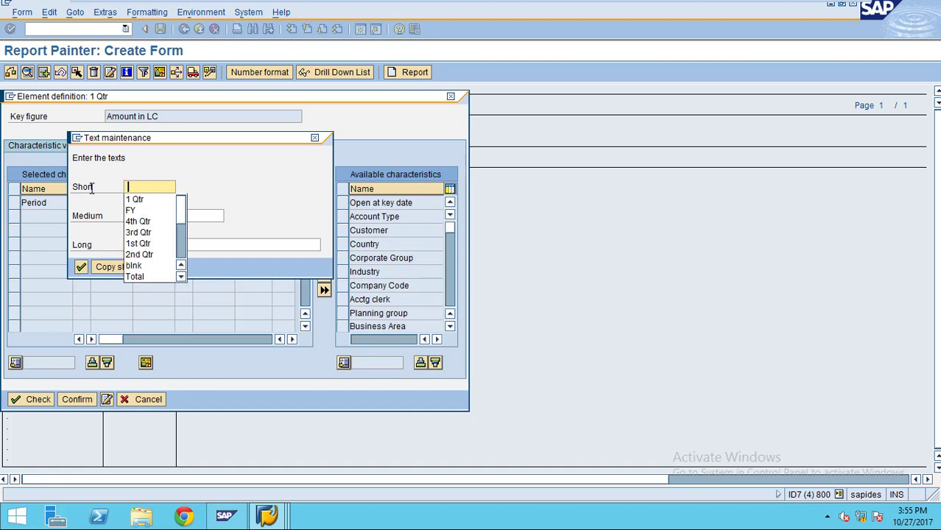
left_click(163, 254)
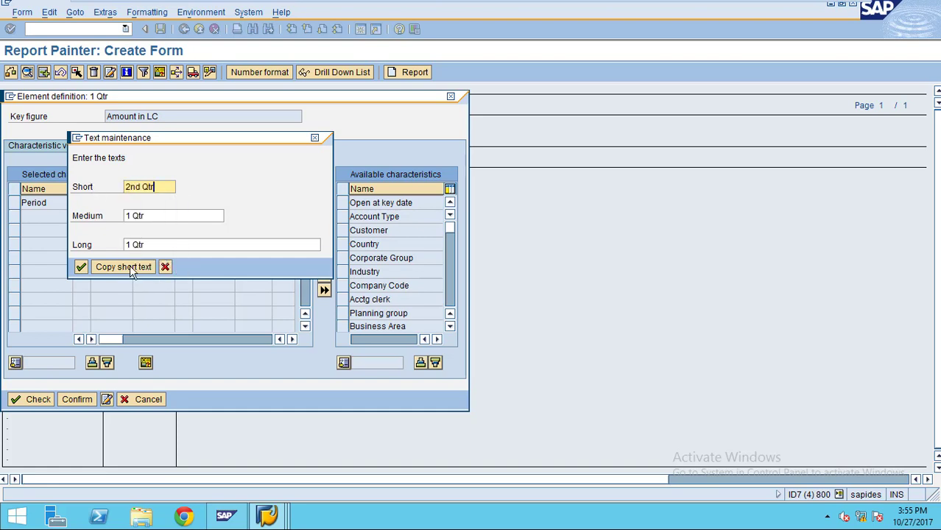
left_click(120, 268)
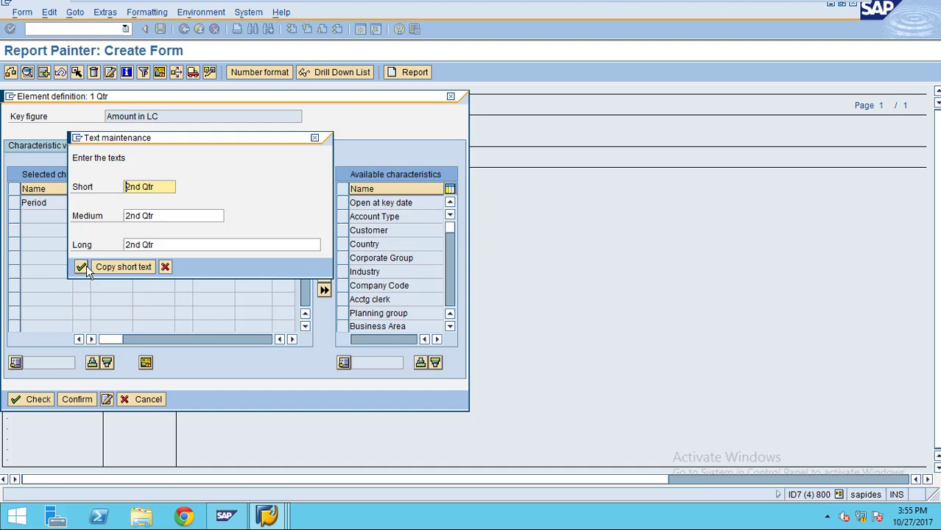
left_click(85, 266)
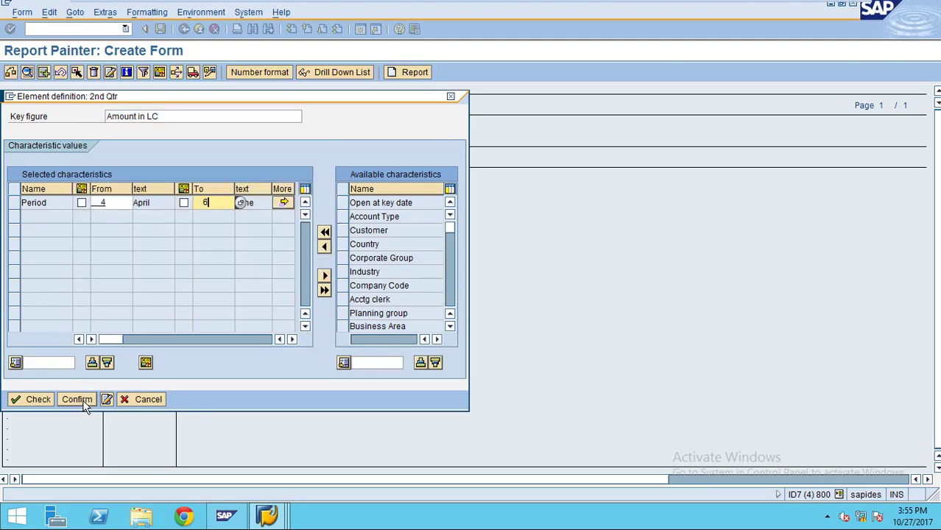
left_click(77, 399)
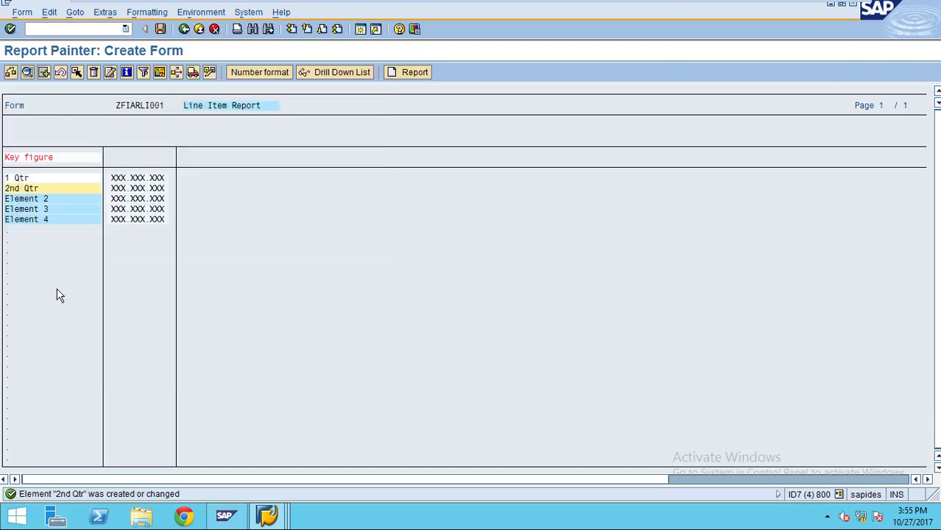
- Change the first row's short, medium and long texts from 1 Qtr to 1st Qtr
double_click(21, 186)
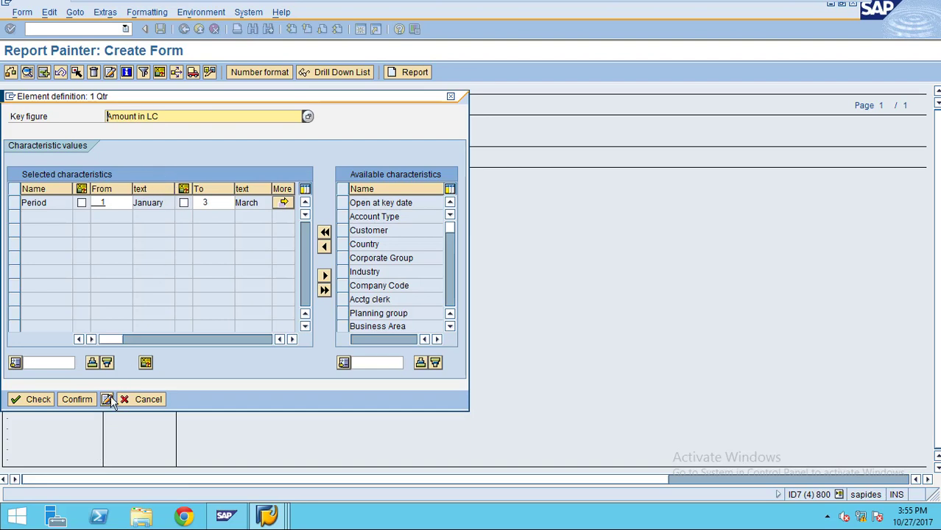
left_click(107, 399)
left_click_drag(170, 187, 124, 187)
key("BackSpace")
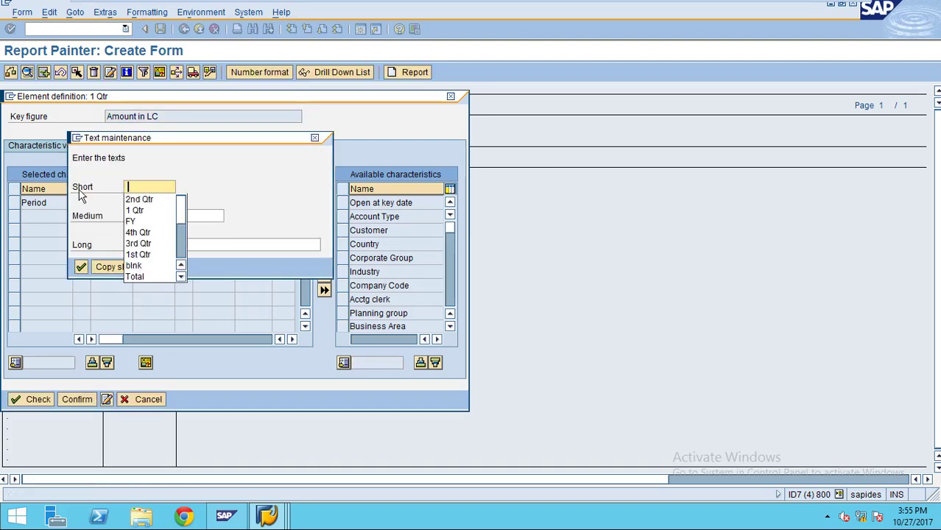
left_click(147, 255)
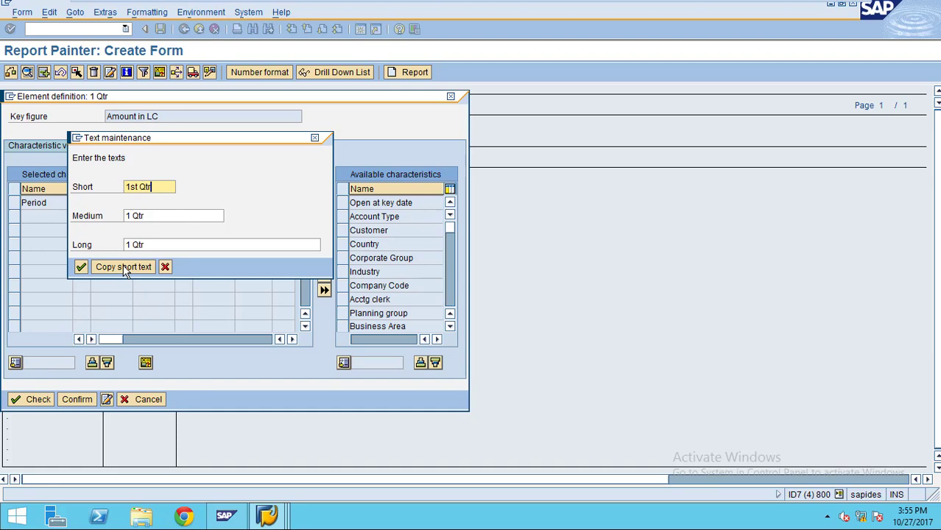
left_click(123, 267)
left_click(80, 267)
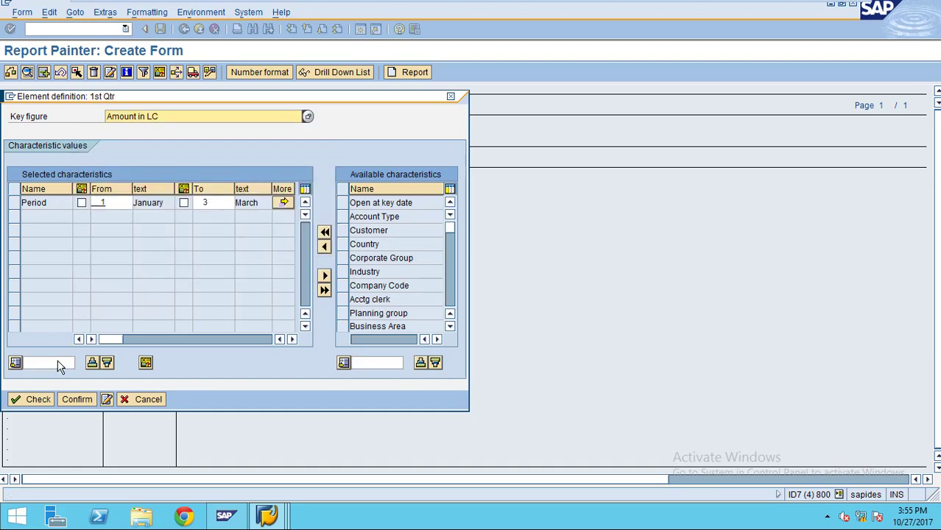
left_click(77, 399)
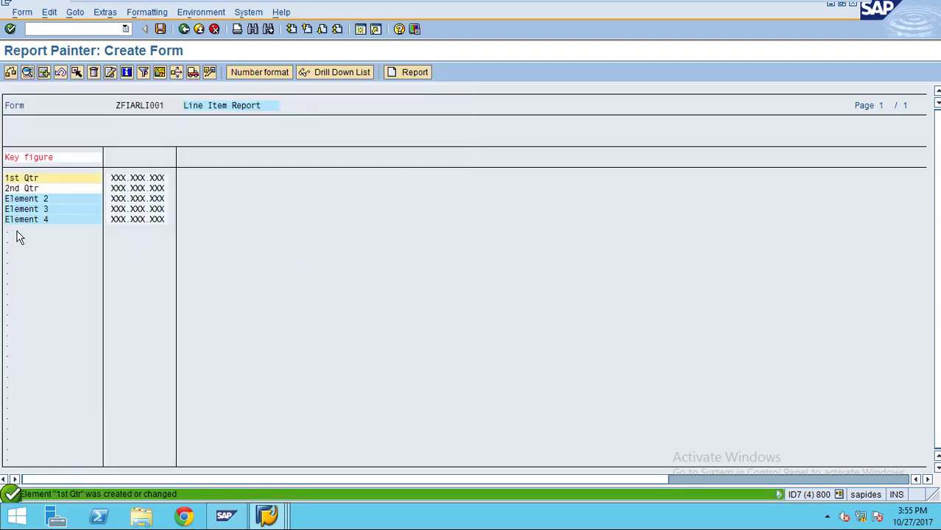
- Block-select the 1st Qtr and 2nd Qtr rows and copy them into rows 3 and 4
double_click(22, 205)
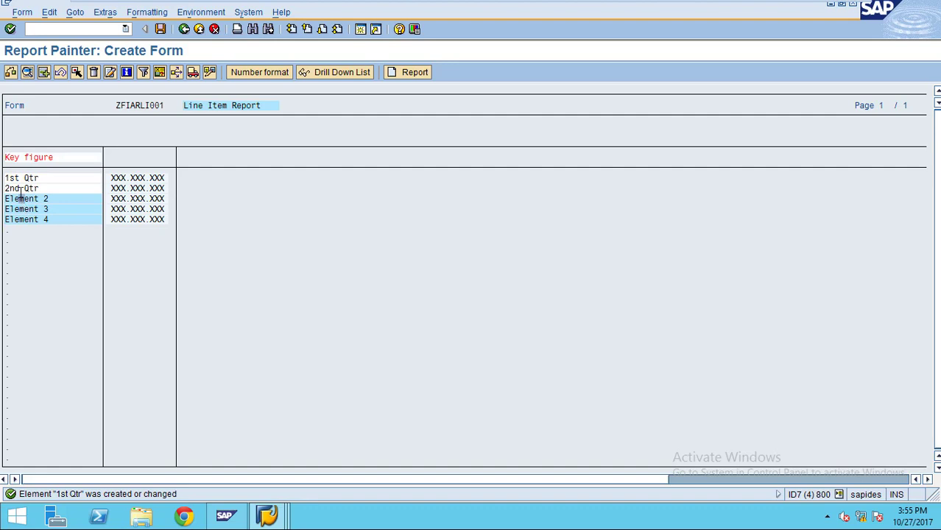
double_click(22, 188)
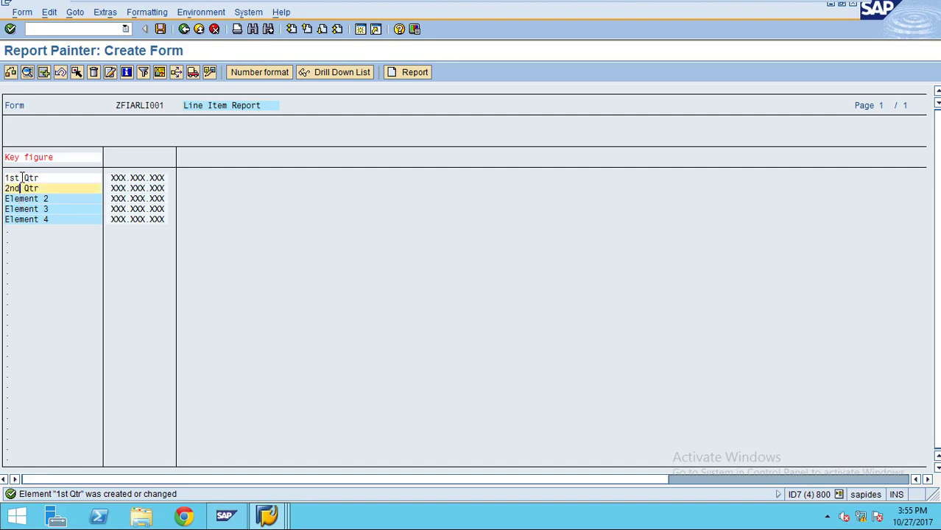
left_click(77, 72)
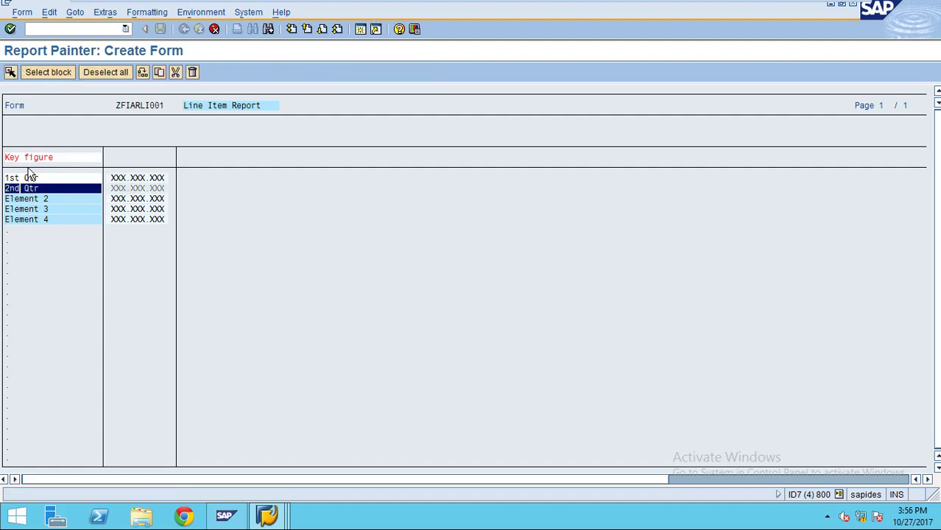
double_click(29, 175)
left_click(48, 72)
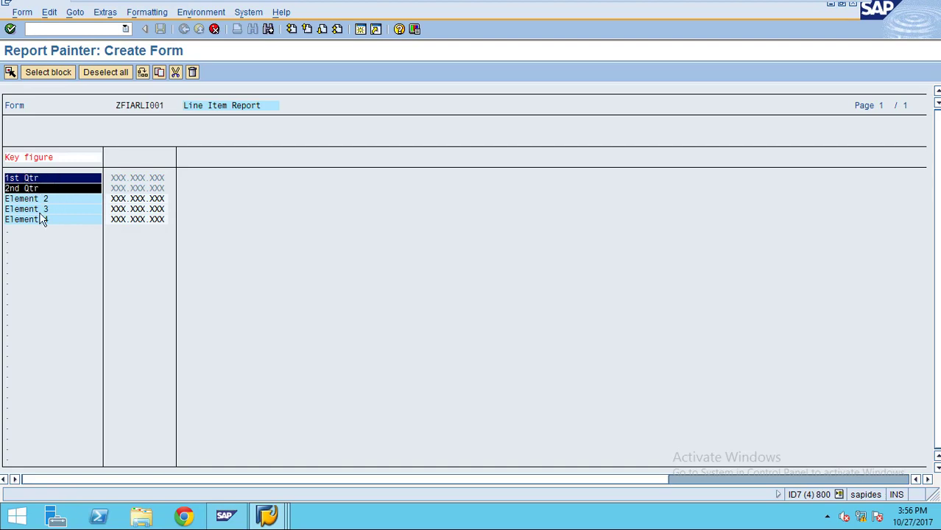
left_click(161, 70)
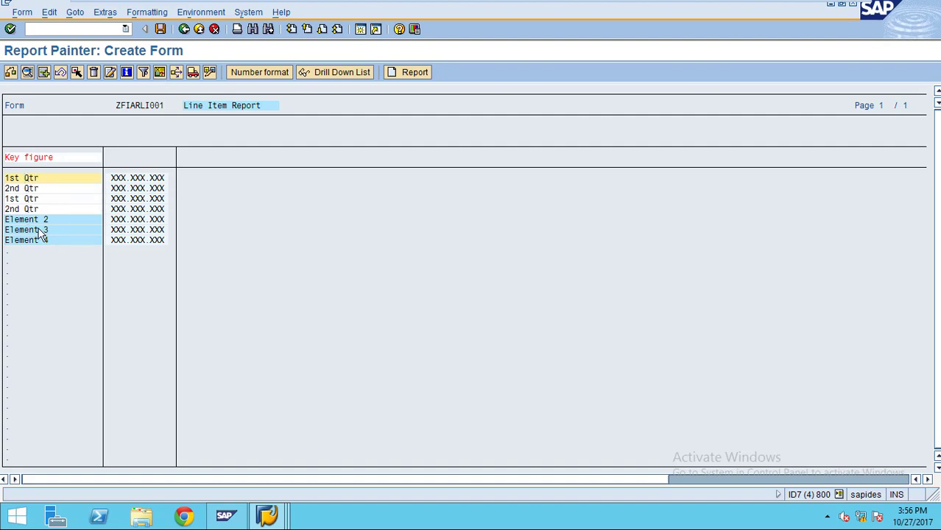
left_click(27, 199)
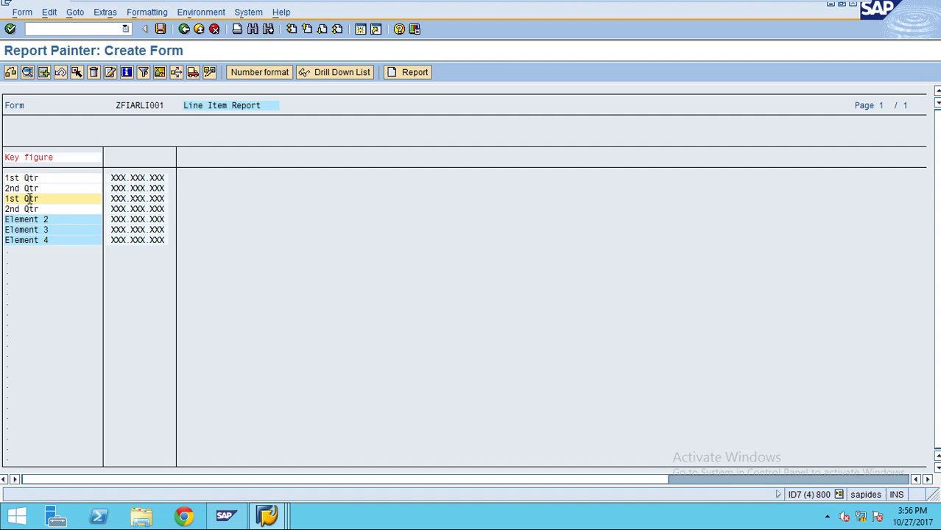
- Change the third row's period range to 7 through 9
double_click(27, 198)
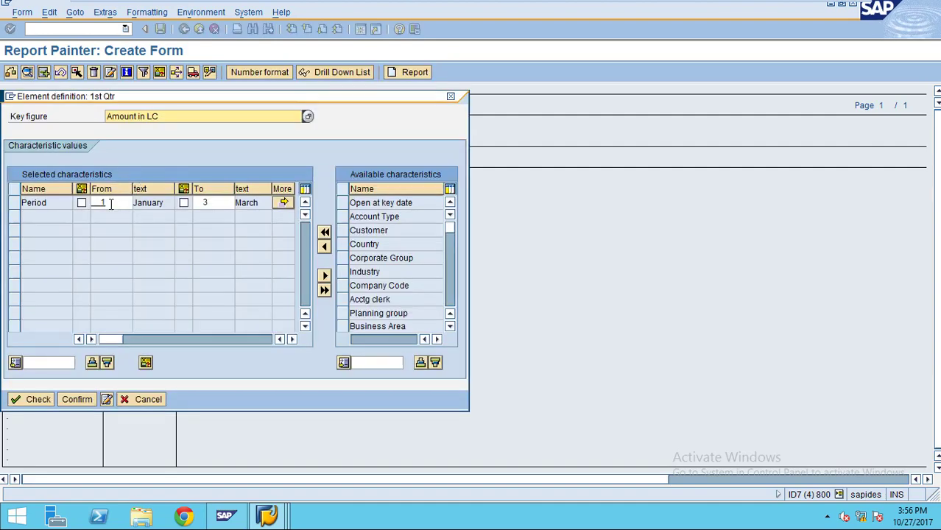
left_click(111, 204)
key("BackSpace")
type("7")
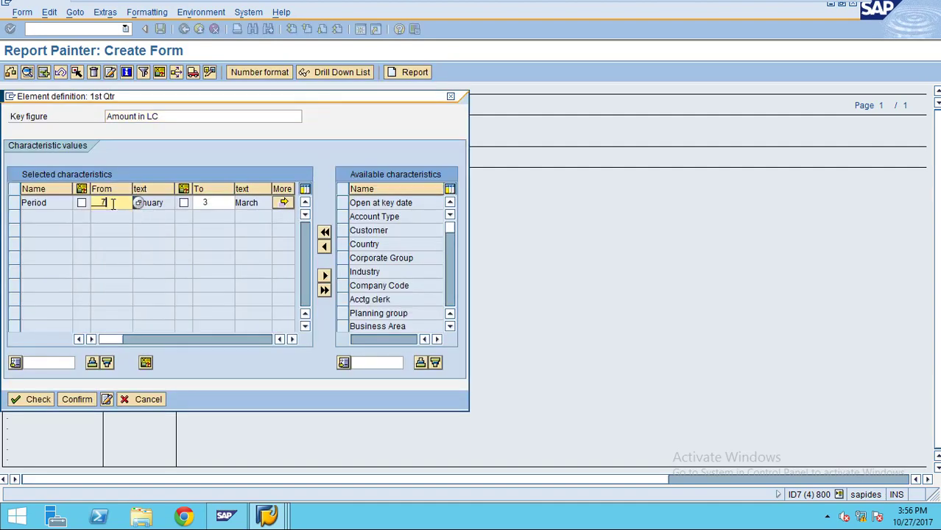
left_click(219, 201)
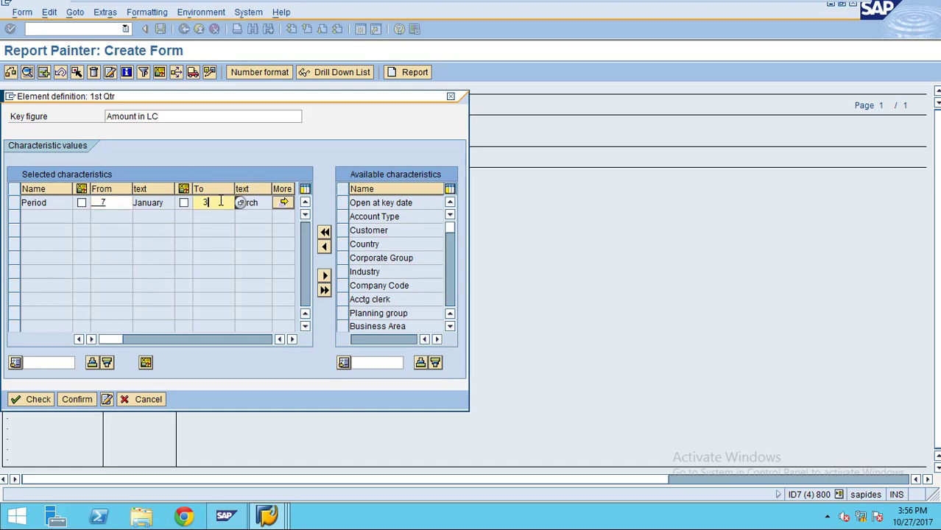
key("BackSpace")
type("9")
- Set the third row's texts to 3rd Qtr and confirm its definition
left_click(107, 399)
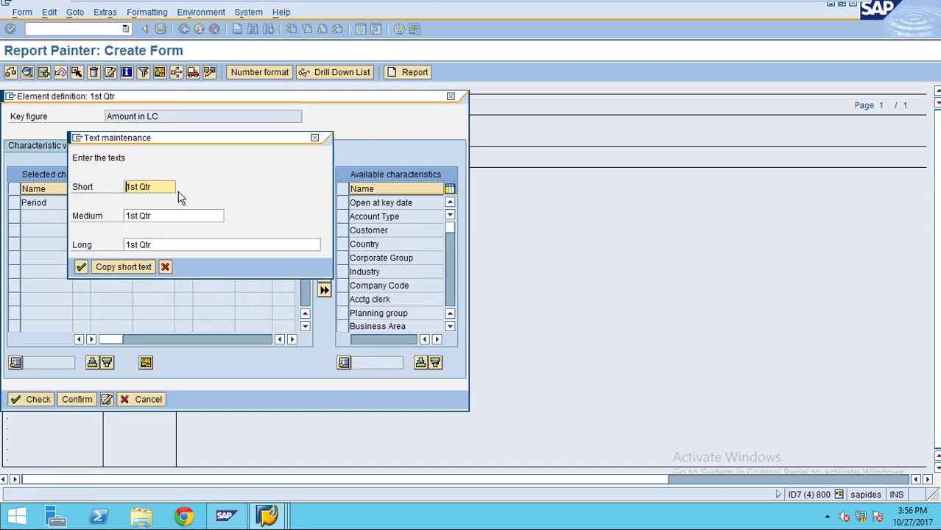
key("Delete")
key("Delete")
key("Delete")
key("Delete")
key("Delete")
key("Delete")
key("Delete")
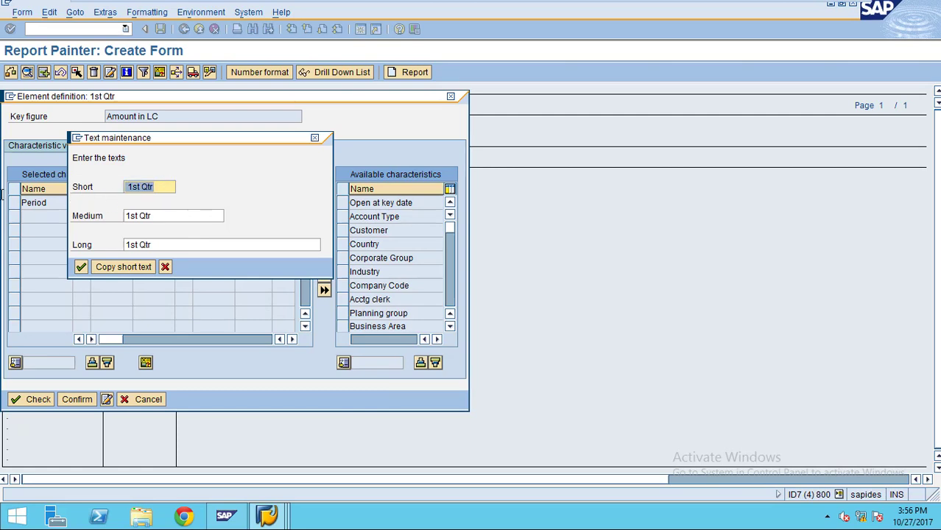
left_click(139, 254)
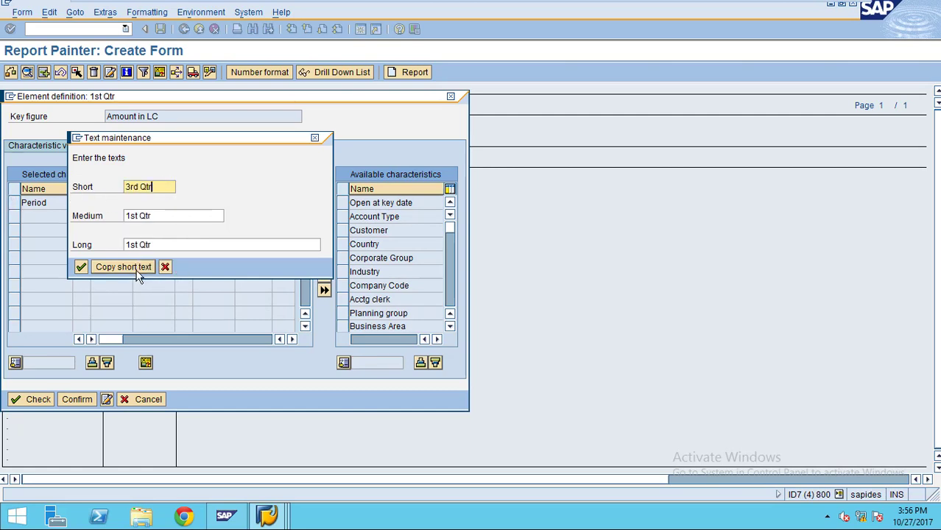
left_click(81, 267)
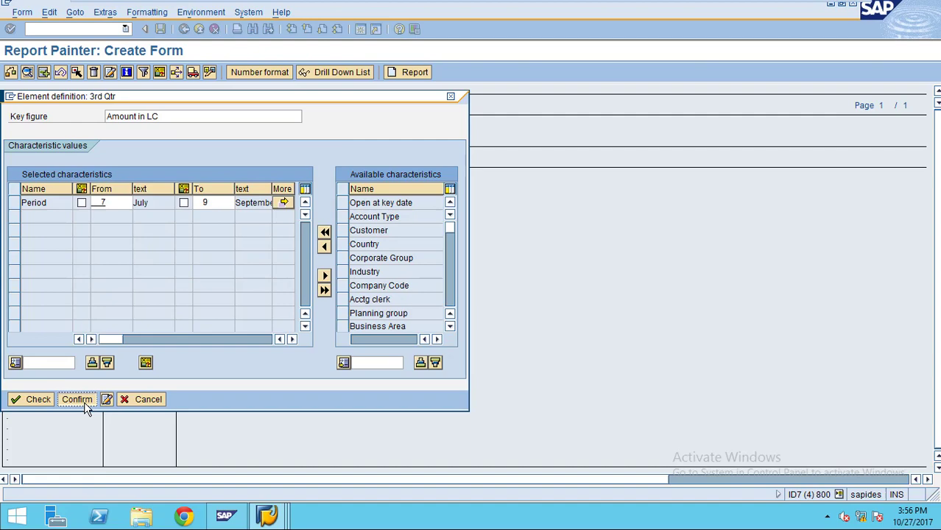
left_click(83, 400)
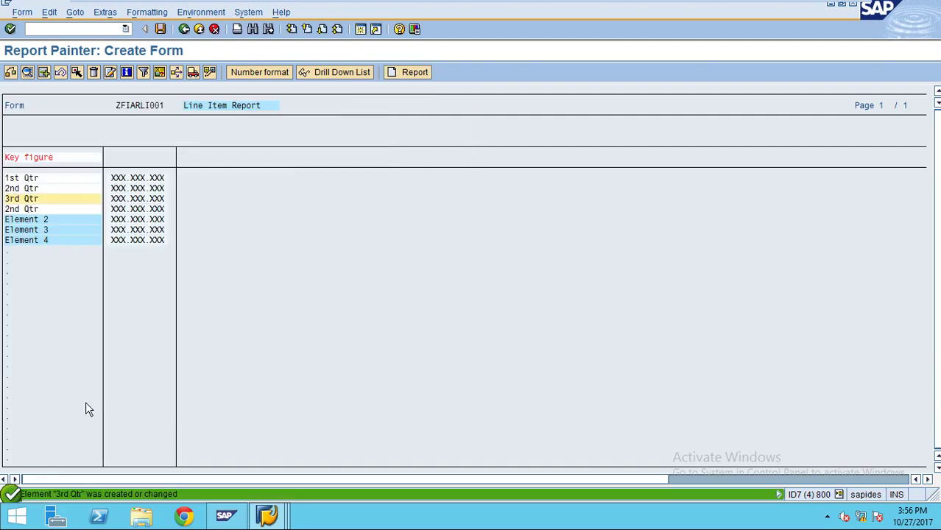
- Change the fourth row's period range to 10 through 12
left_click(23, 210)
double_click(23, 209)
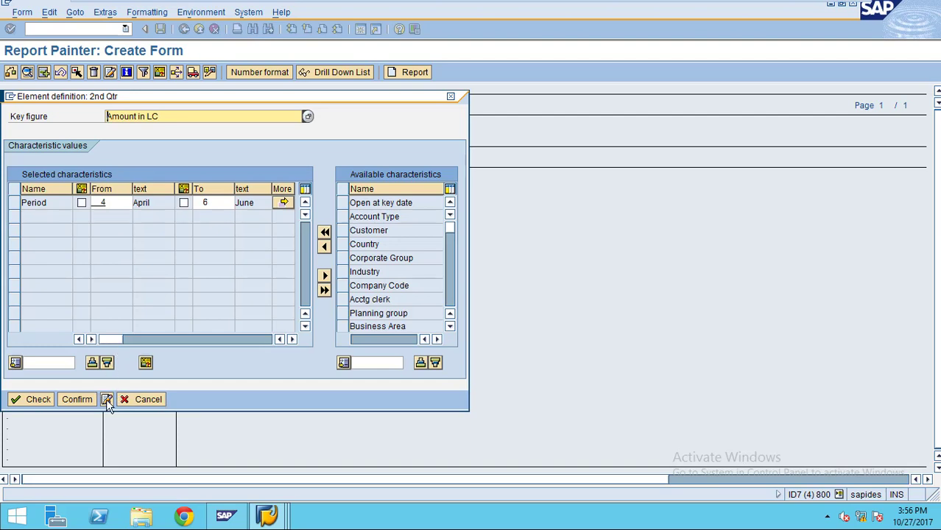
left_click(113, 204)
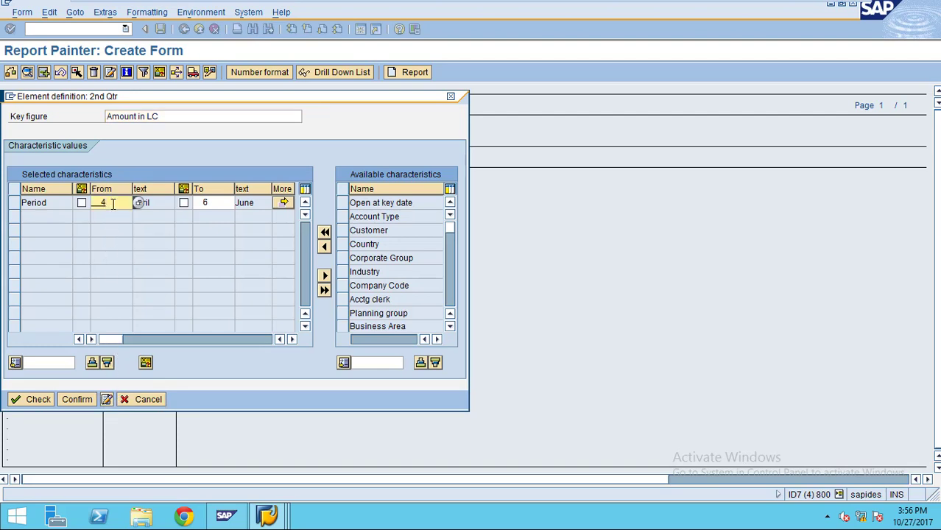
key("BackSpace")
type("4")
key("BackSpace")
type("10")
left_click(218, 202)
key("BackSpace")
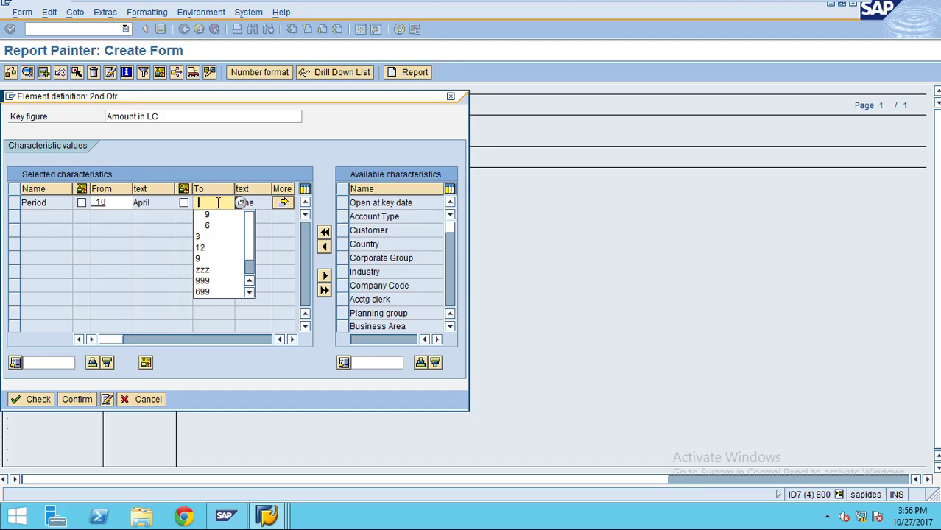
type("12")
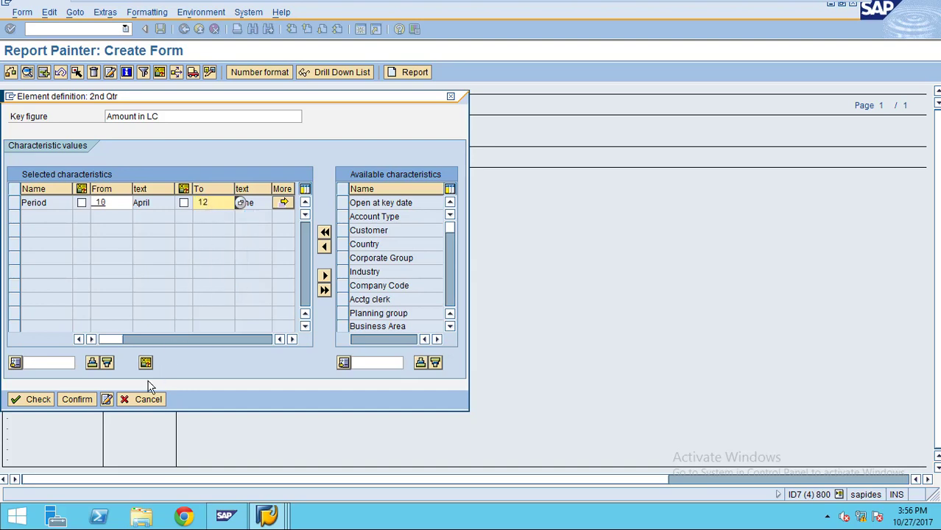
- Set the fourth row's texts to 4th Qtr and confirm its definition
left_click(107, 399)
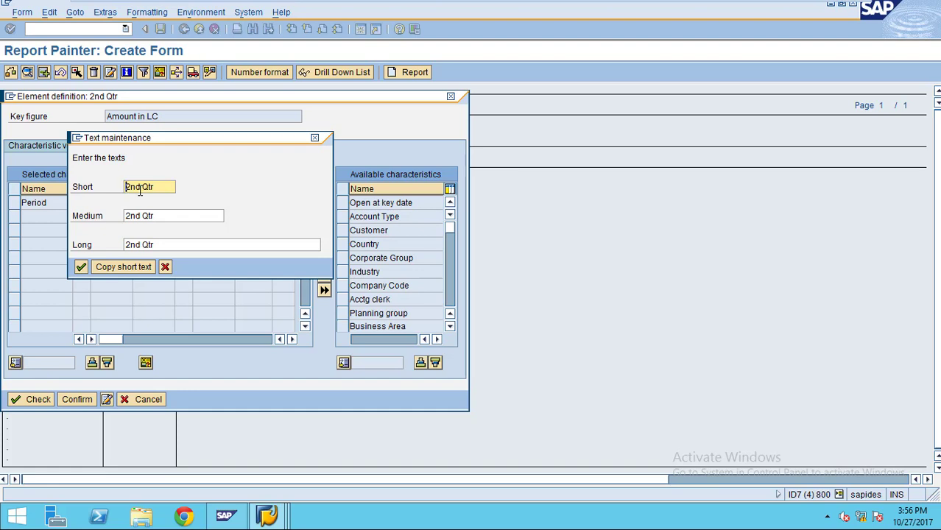
key("Delete")
key("Delete")
key("Delete")
key("Delete")
type("4th")
left_click(127, 270)
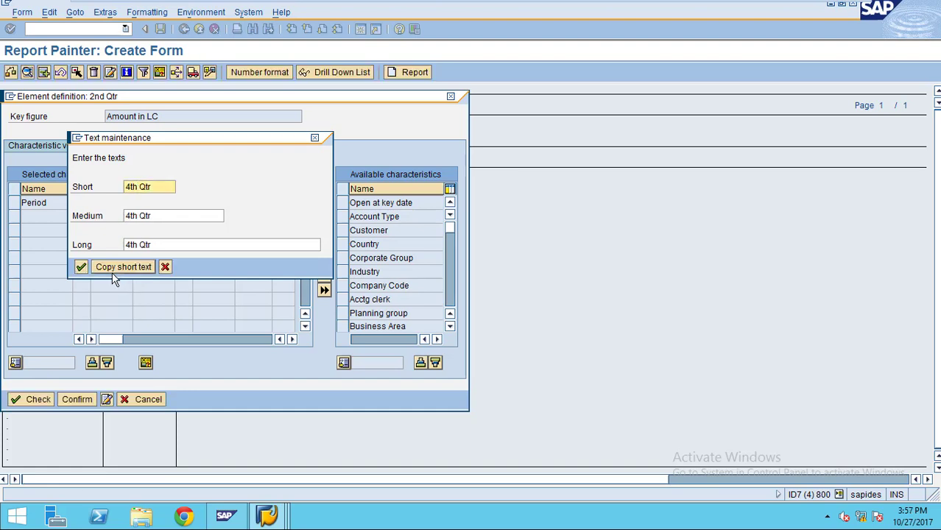
key("Return")
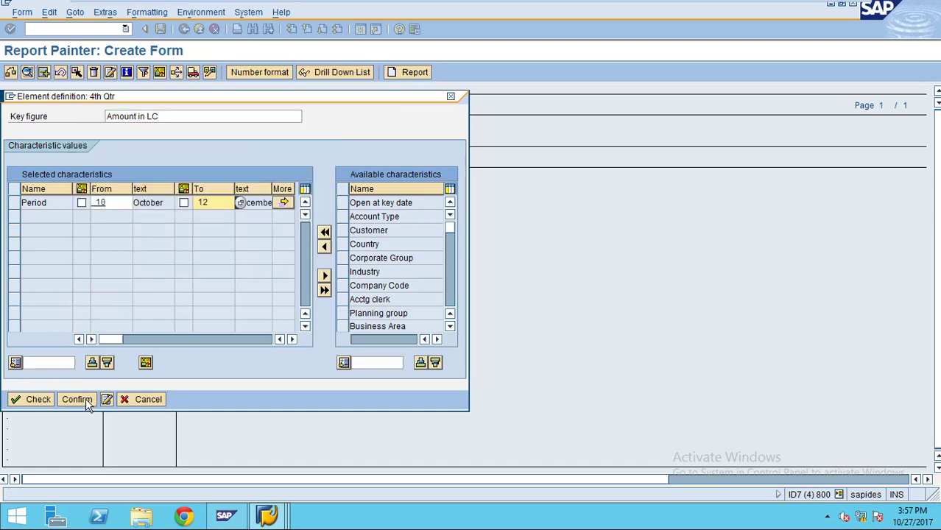
left_click(85, 397)
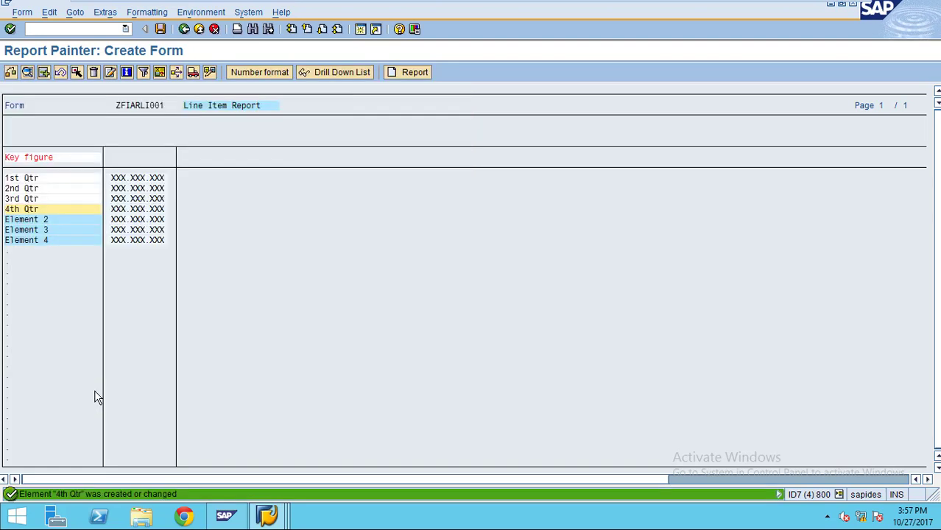
- Turn Element 2 into a formula row with the formula Y001 + Y002 + Y003 + Y004
double_click(20, 228)
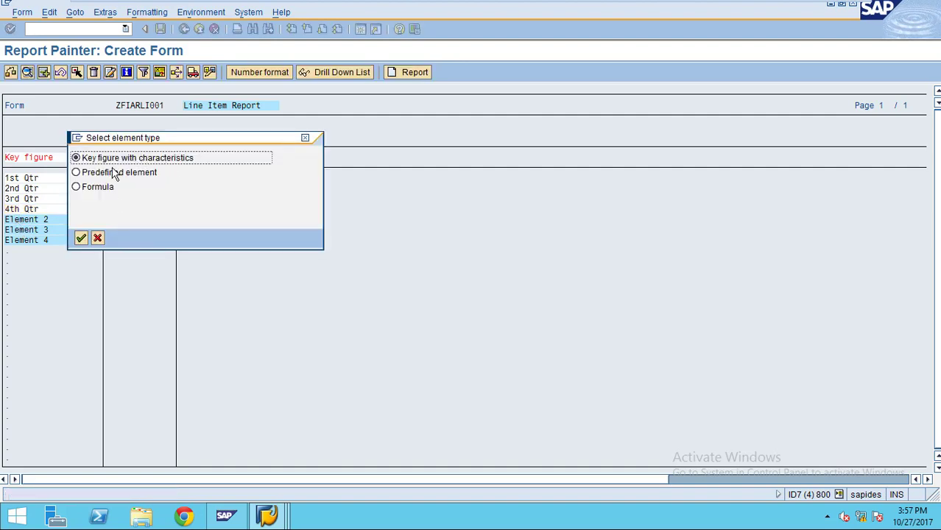
left_click(81, 189)
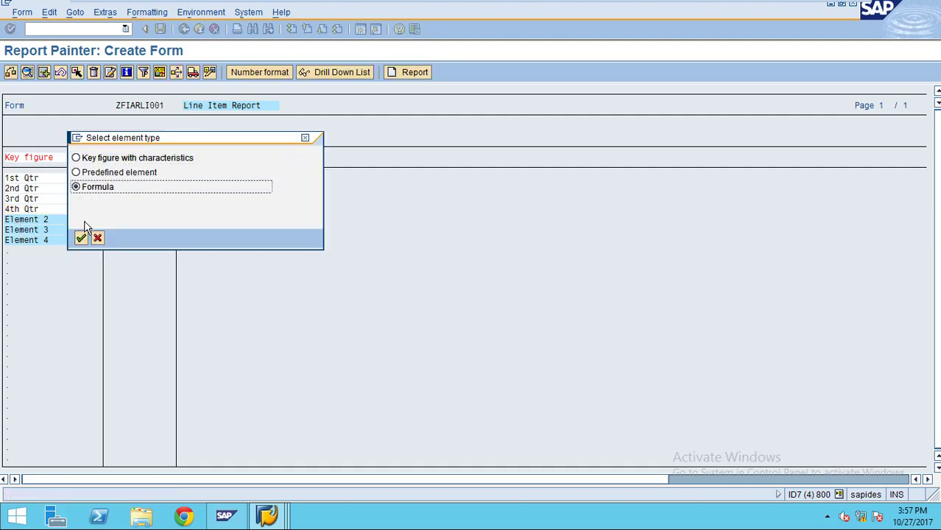
left_click(81, 238)
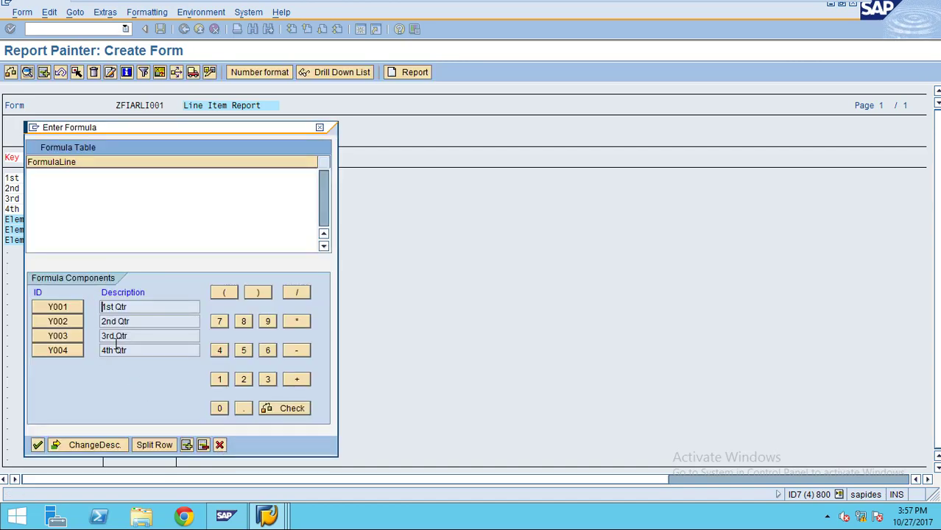
left_click(59, 308)
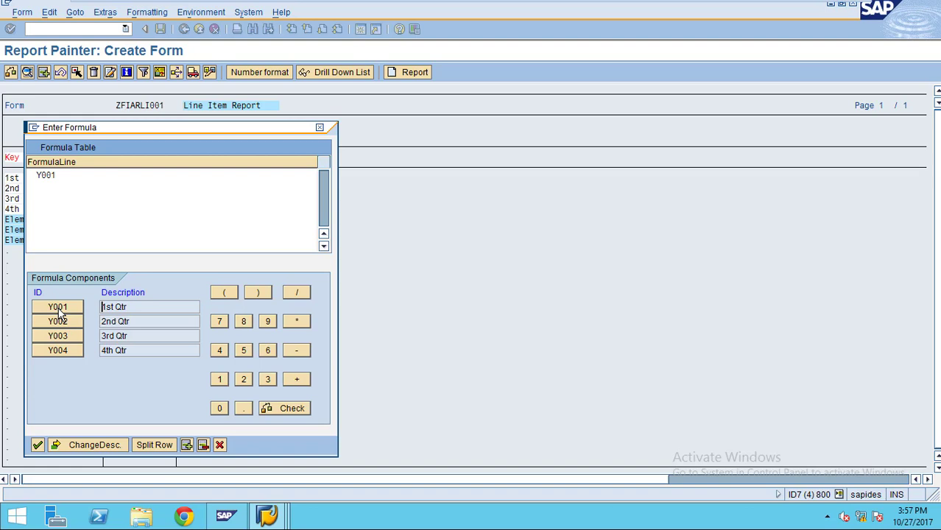
left_click(295, 380)
left_click(64, 320)
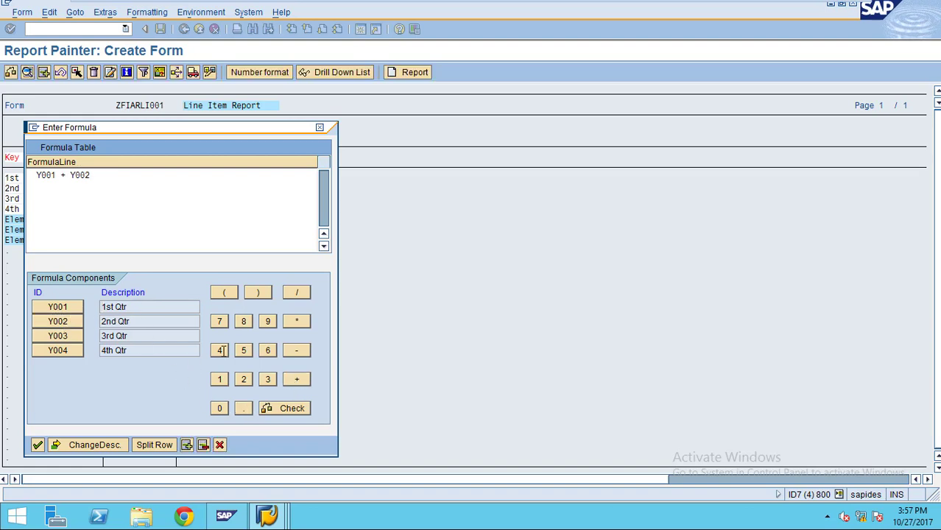
left_click(298, 378)
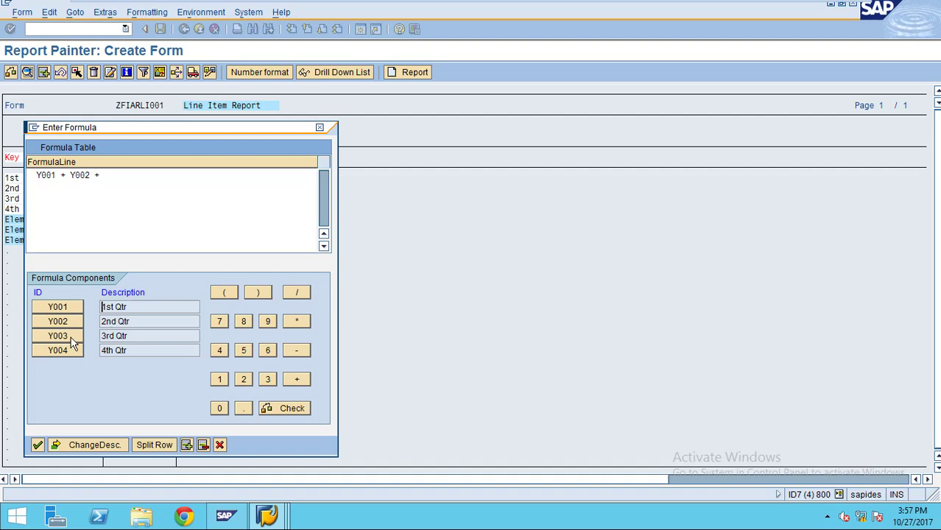
left_click(70, 336)
left_click(294, 380)
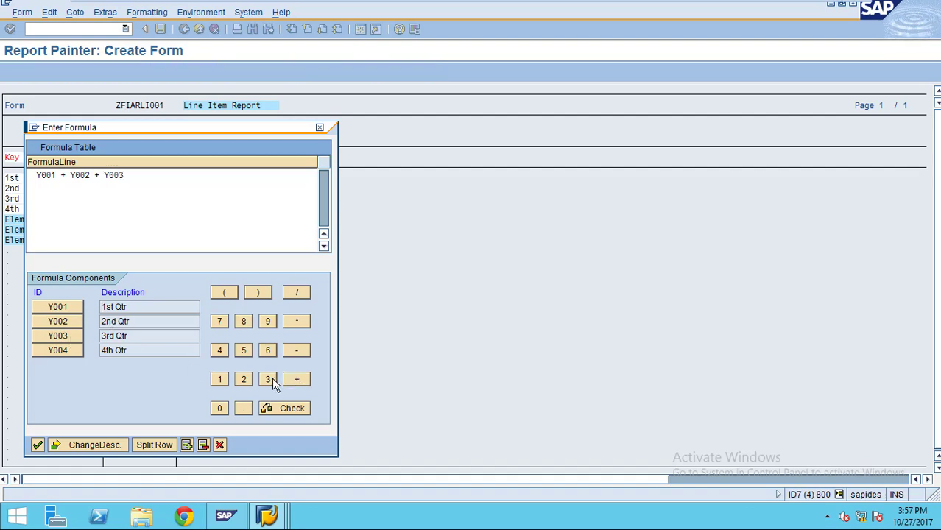
left_click(63, 350)
left_click(38, 445)
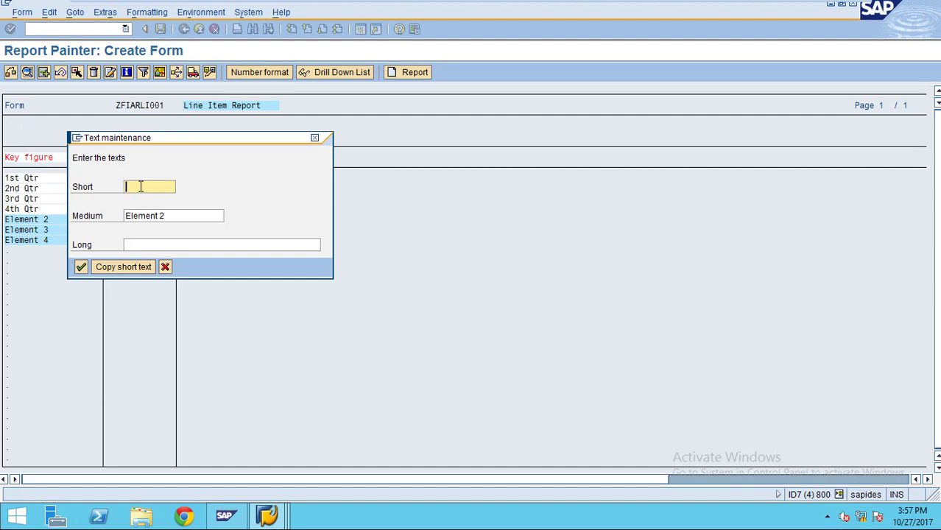
- Label the formula row 'Total' in its short, medium and long texts
type("Total")
left_click(122, 267)
left_click(82, 267)
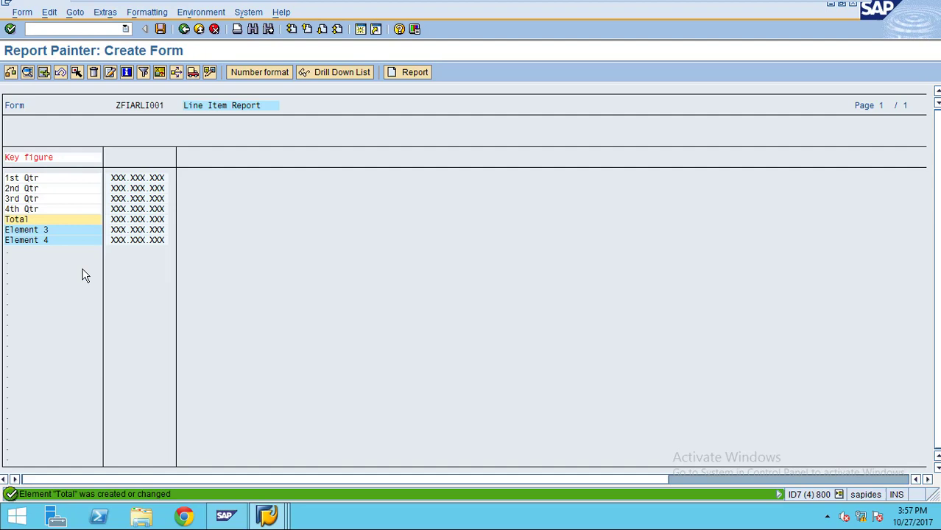
- Check the form, which removes the unused Element 3 and Element 4 rows
left_click(11, 74)
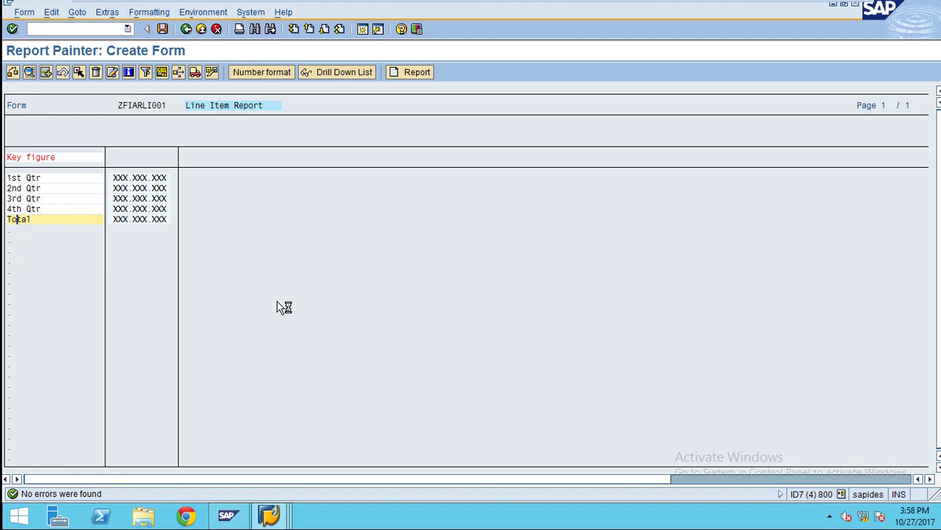
left_click(51, 12)
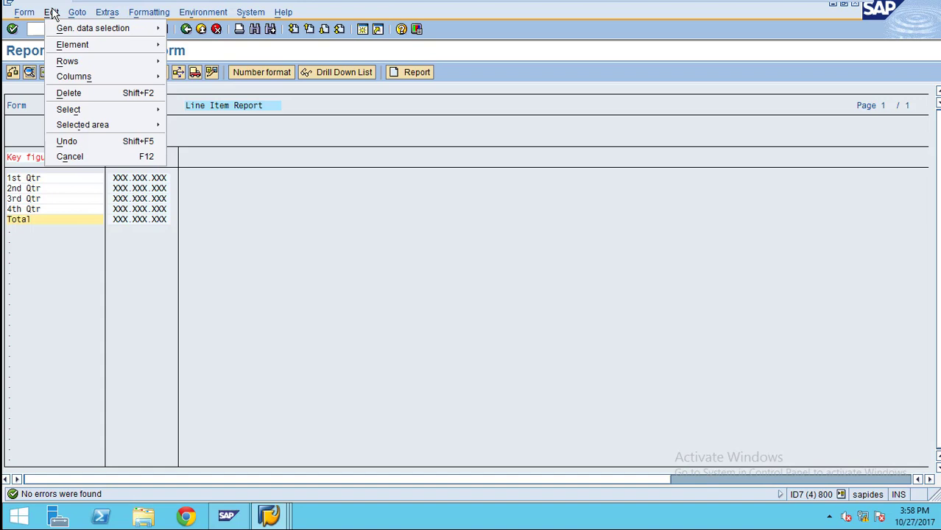
- Add Company Code and Fiscal Year to the general data selection characteristics
mouse_move(67, 27)
left_click(189, 28)
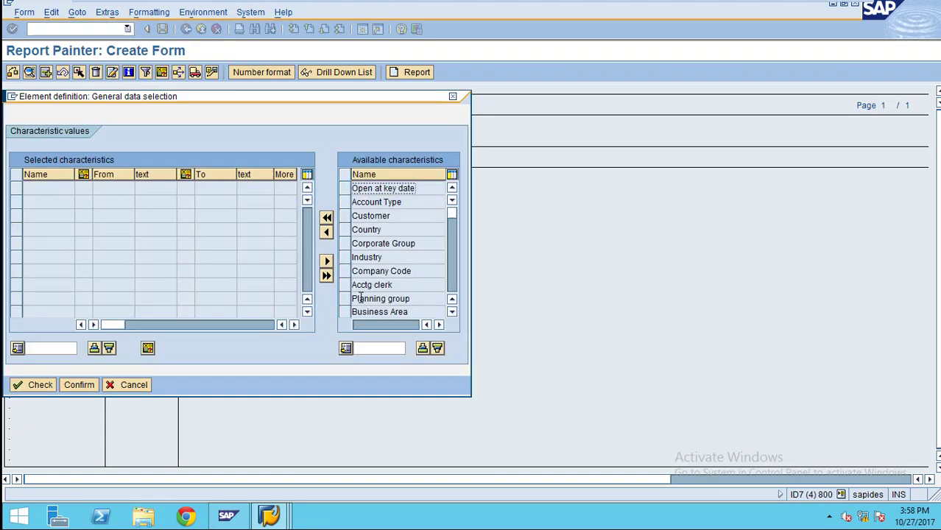
left_click(354, 272)
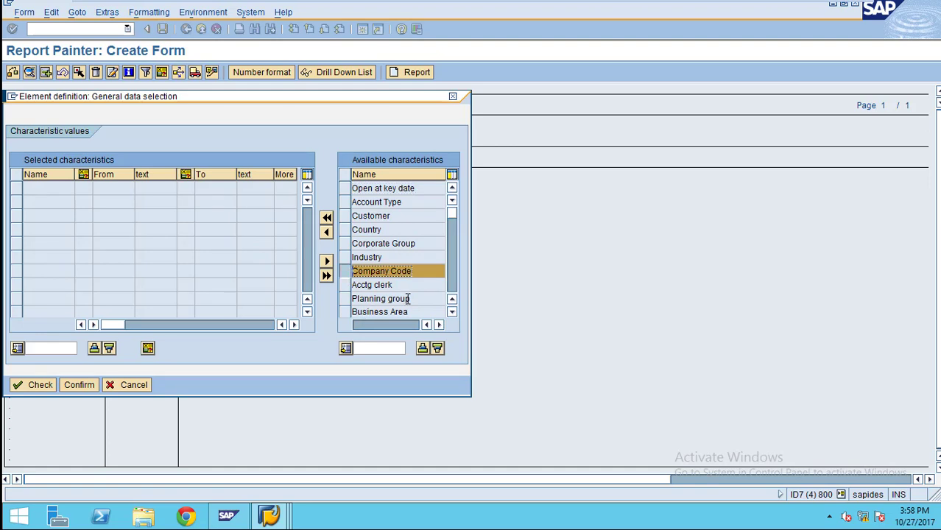
scroll(408, 298, "down", 2)
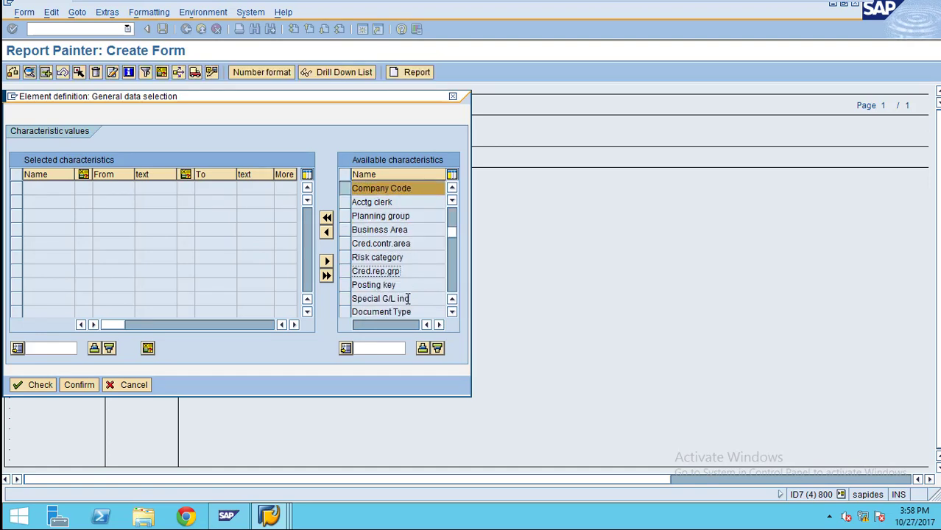
scroll(407, 298, "down", 1)
left_click(352, 302)
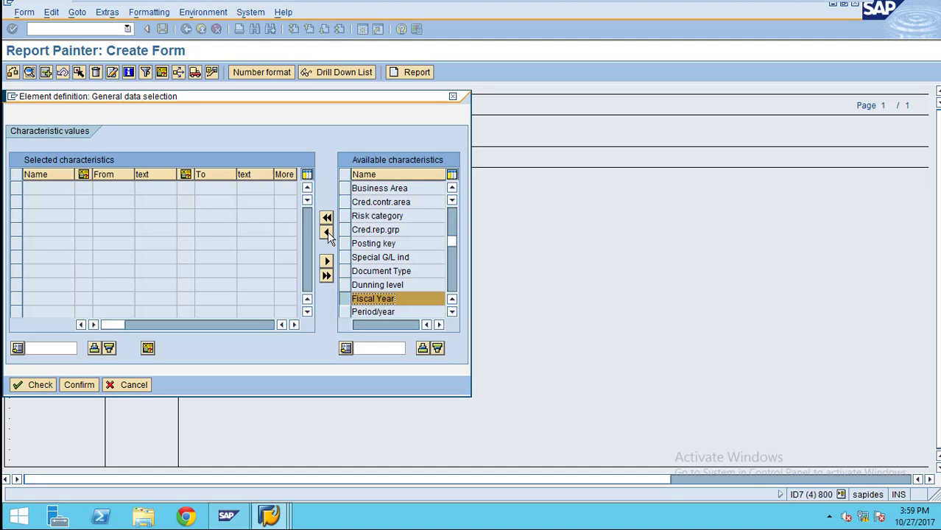
left_click(326, 233)
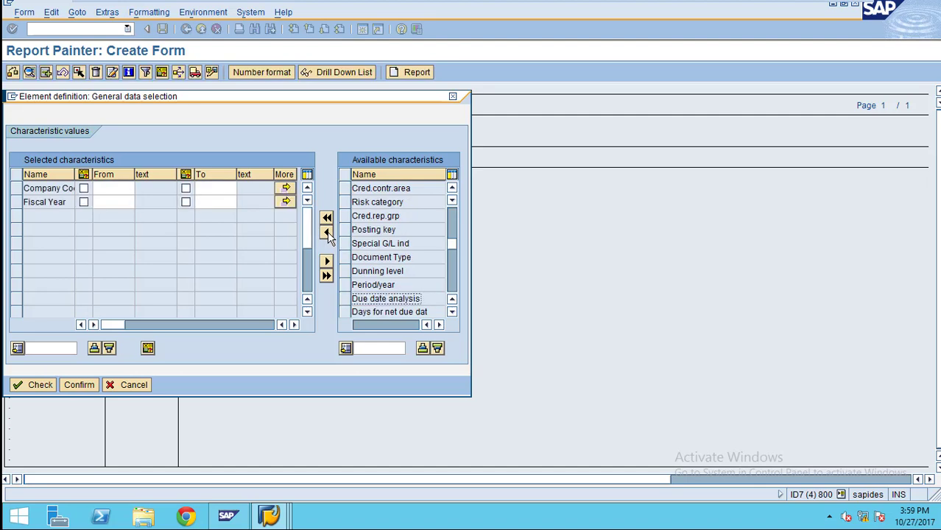
- Assign variable COCD to Company Code and FY to Fiscal Year, then accept
left_click(84, 189)
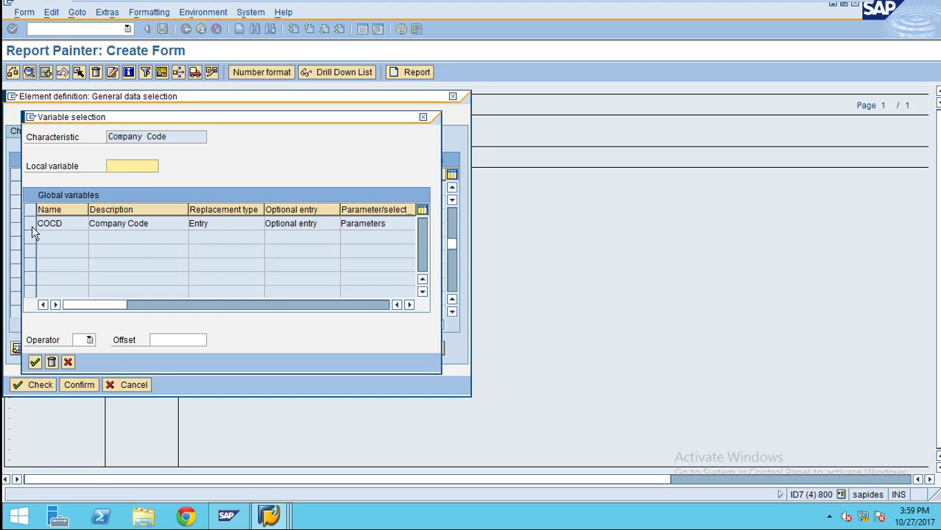
left_click(32, 223)
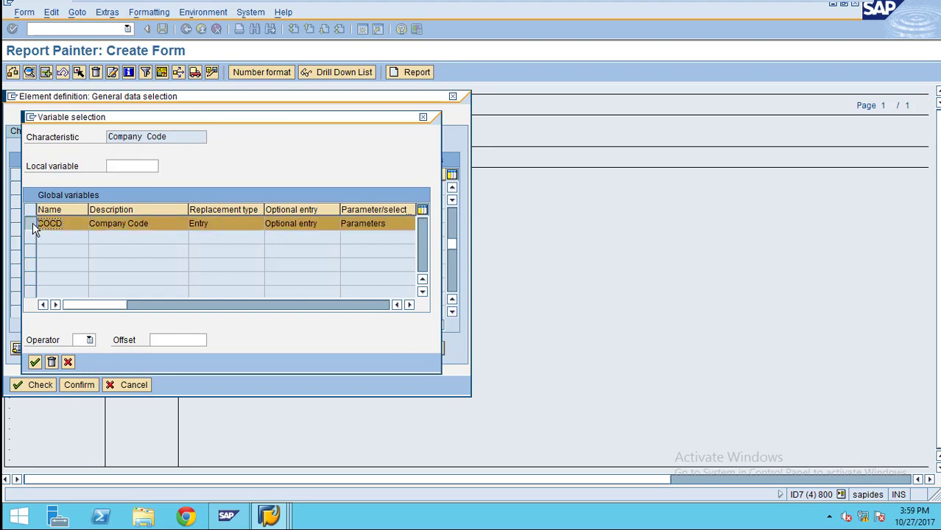
left_click(34, 363)
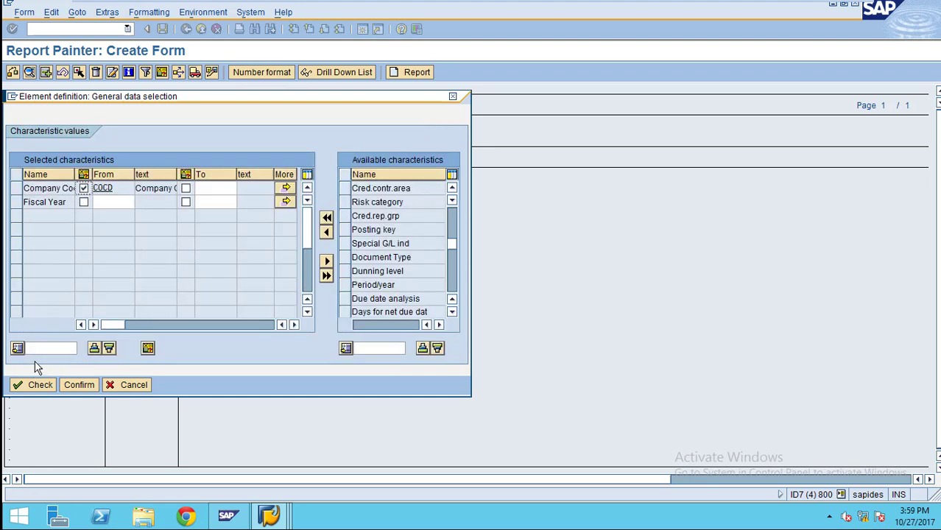
left_click(84, 202)
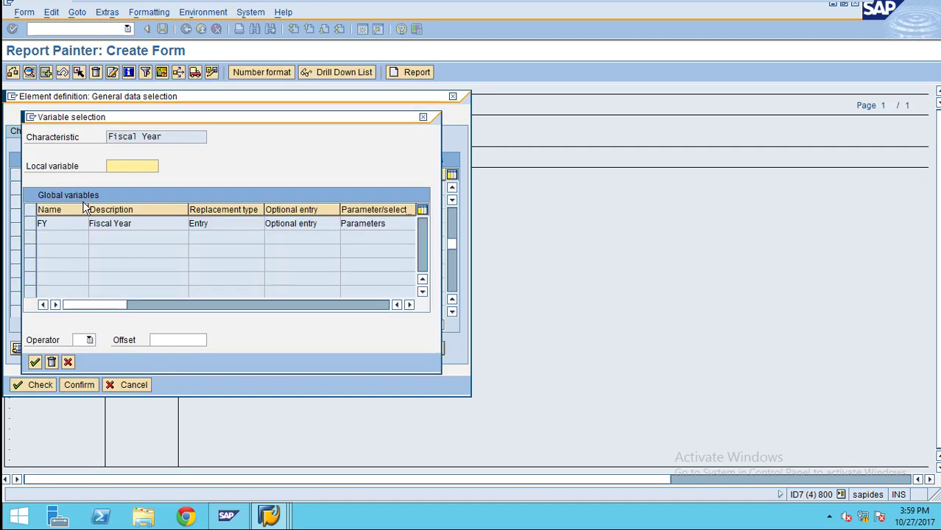
left_click(33, 223)
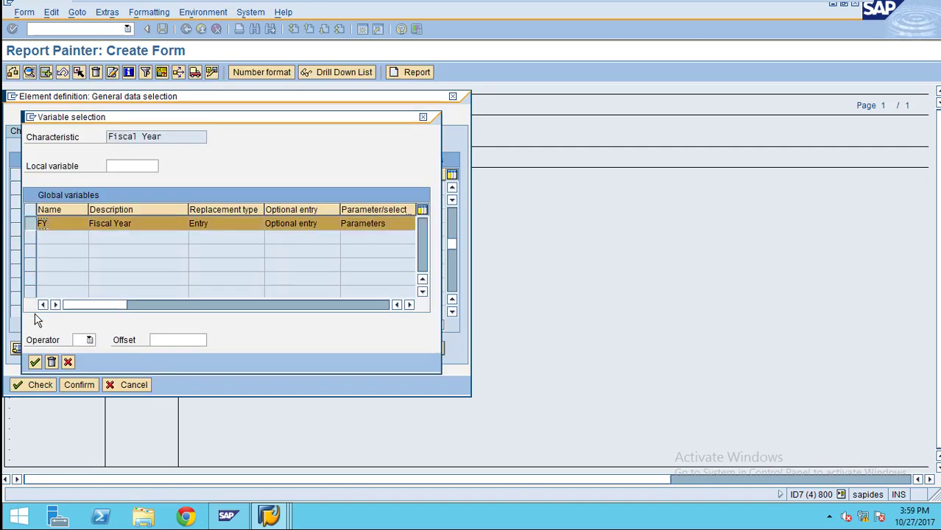
left_click(35, 364)
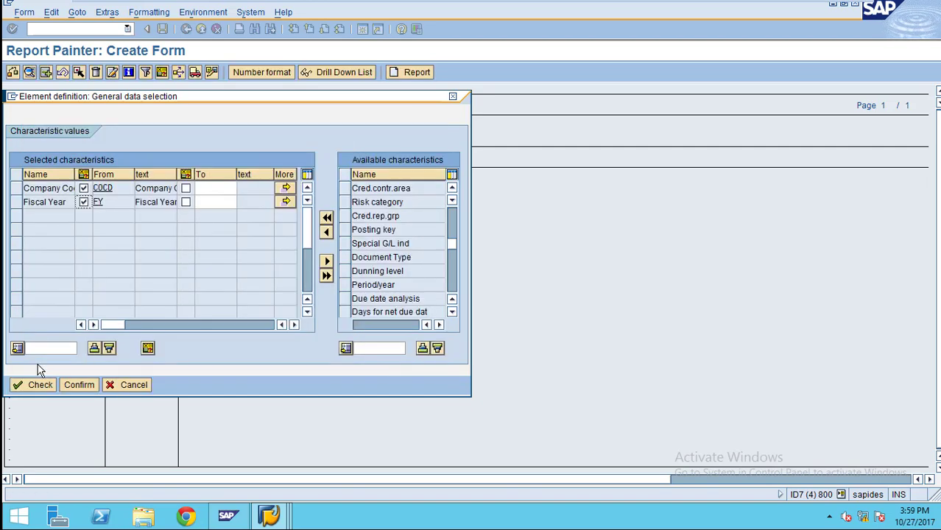
left_click(81, 385)
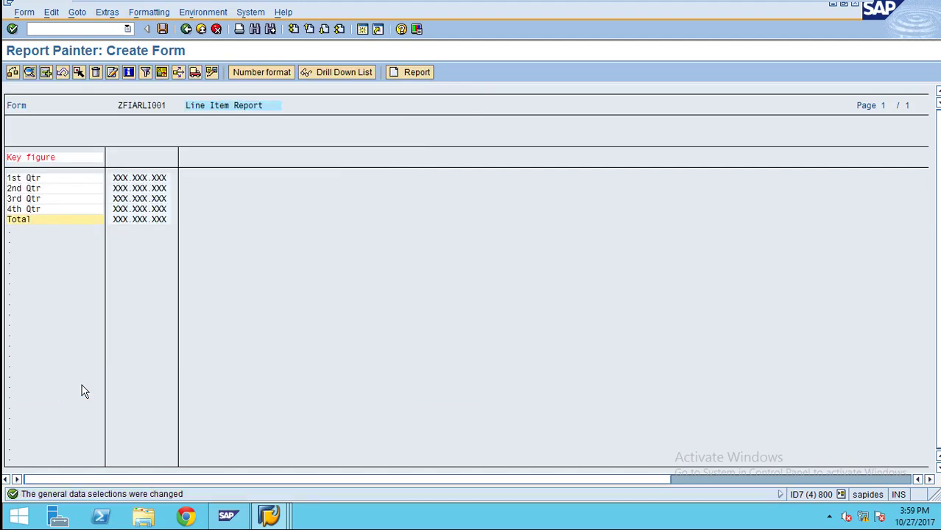
- Save ZFIARLI001, then reopen the 1st Qtr element definition covering periods 1 to 3
left_click(163, 28)
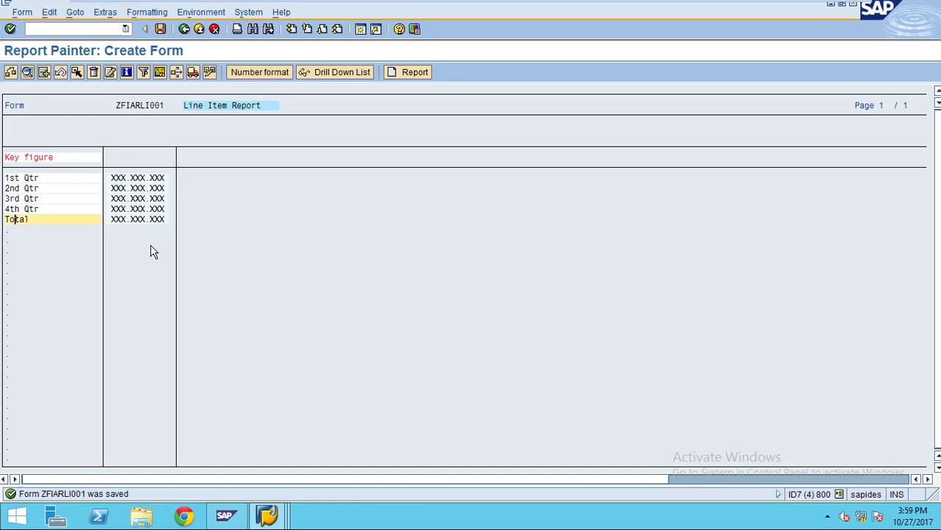
double_click(48, 181)
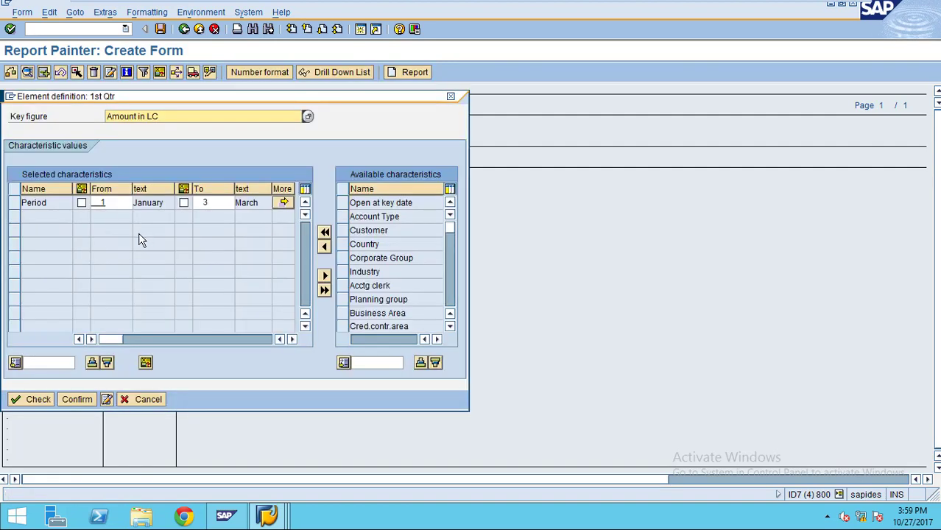
- Browse the available characteristics, then cancel the 1st Qtr definition without changes
left_click(373, 217)
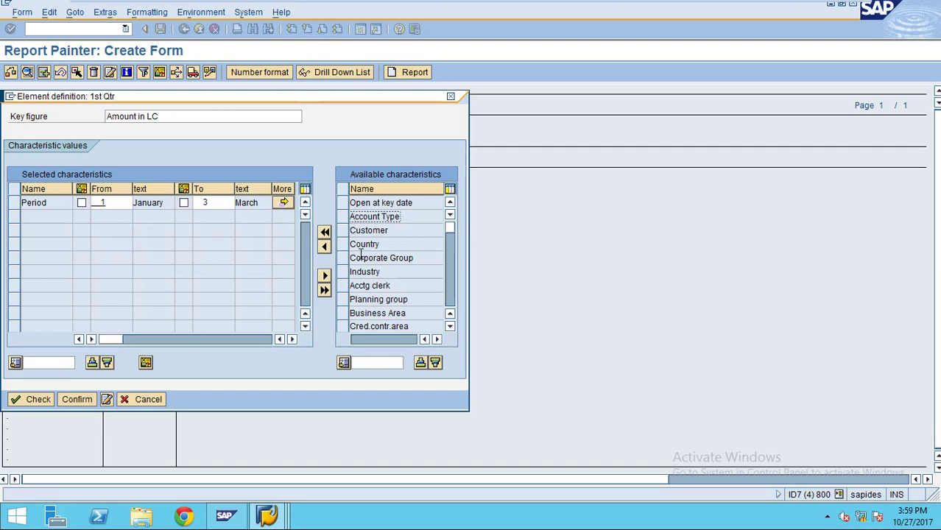
left_click(343, 246)
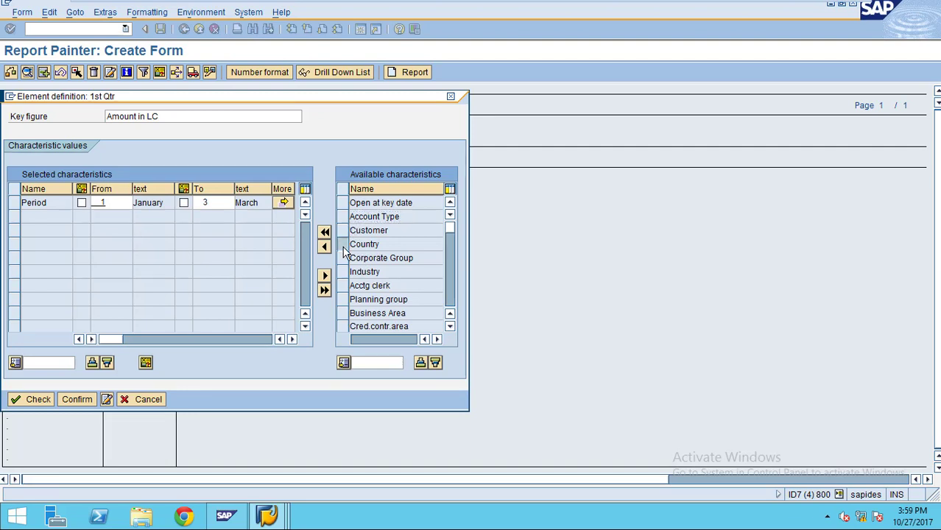
left_click(344, 248)
left_click(451, 294)
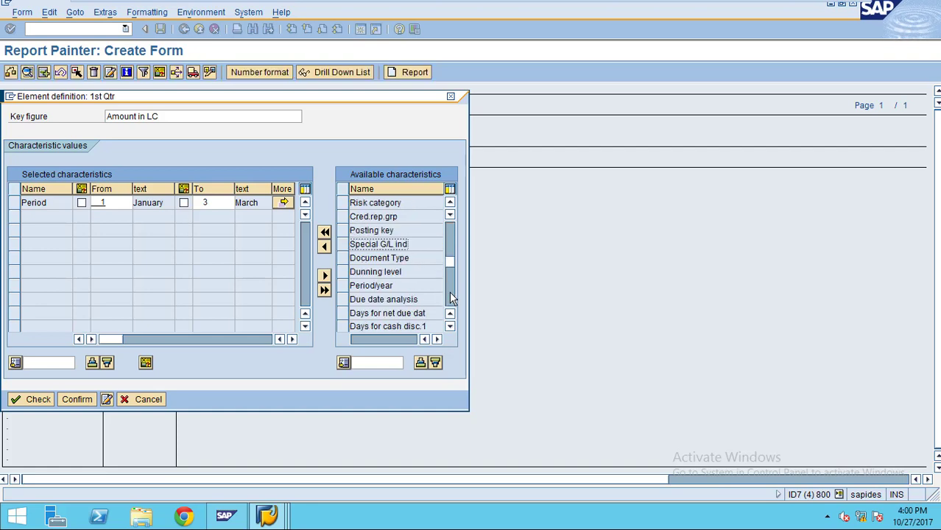
left_click(449, 293)
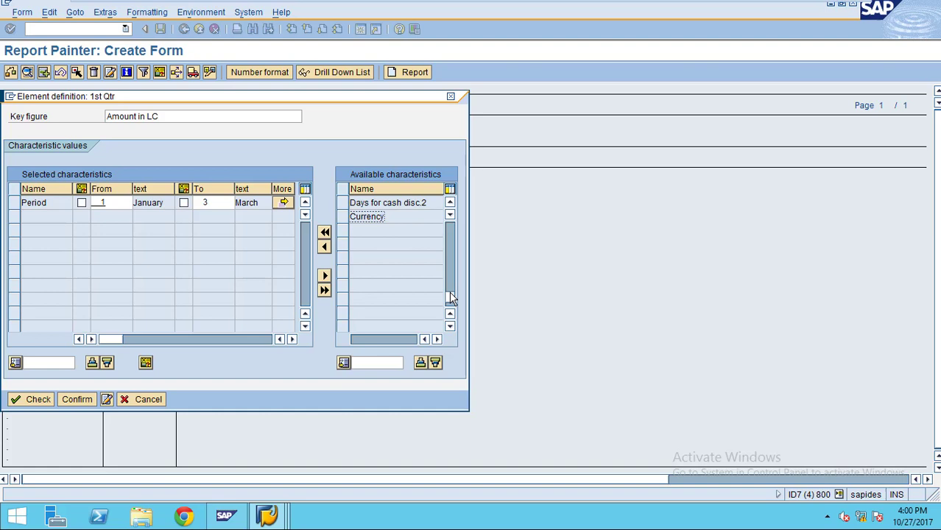
left_click(450, 203)
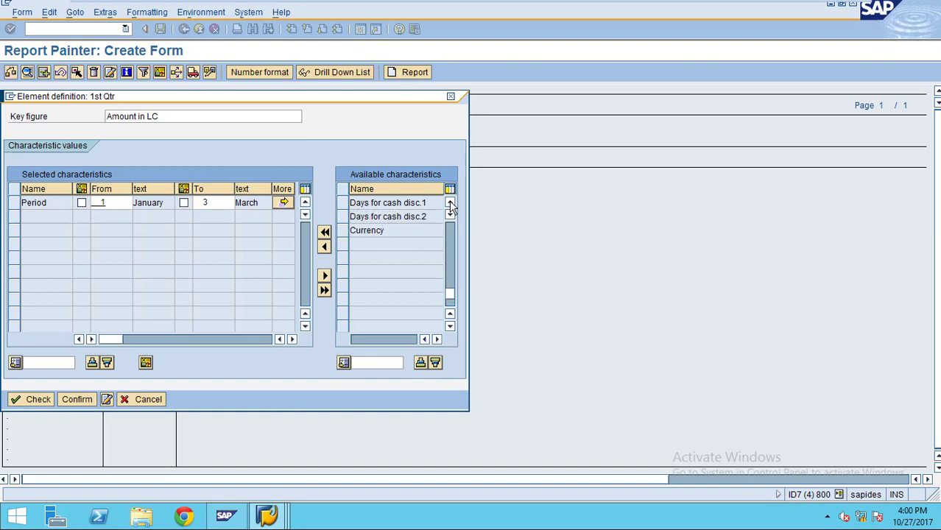
left_click(450, 203)
left_click(450, 203)
left_click(450, 203)
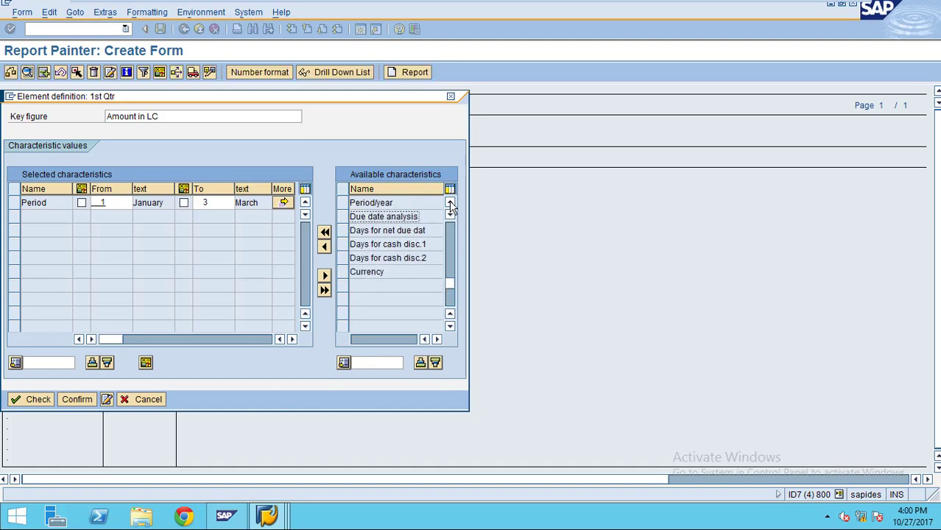
left_click(351, 217)
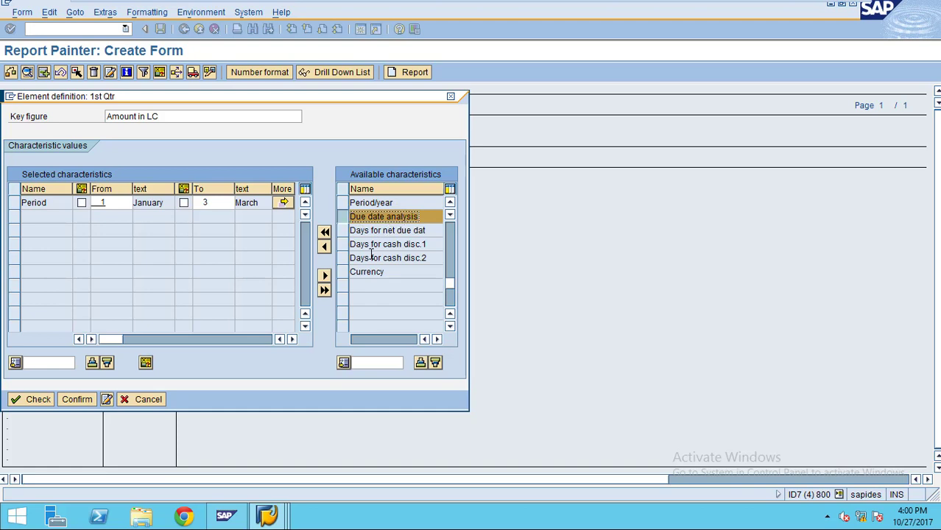
left_click(348, 219)
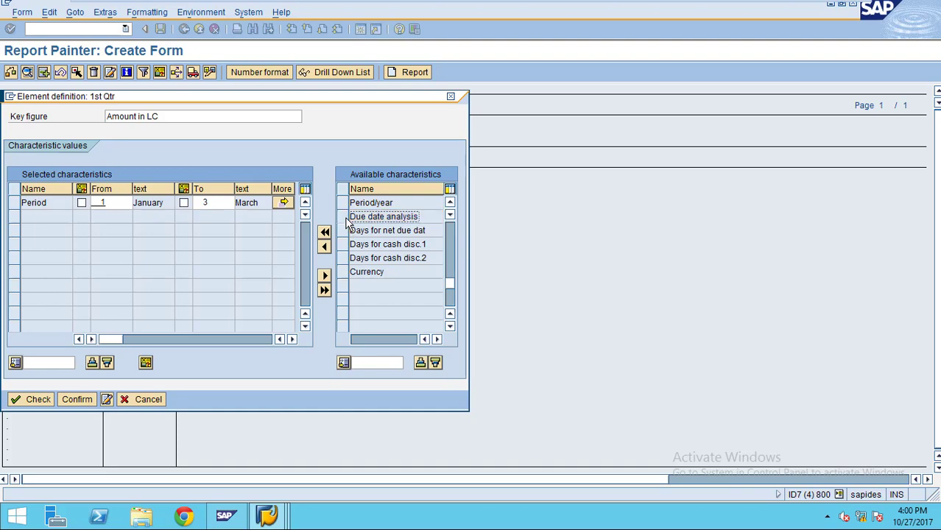
left_click(128, 399)
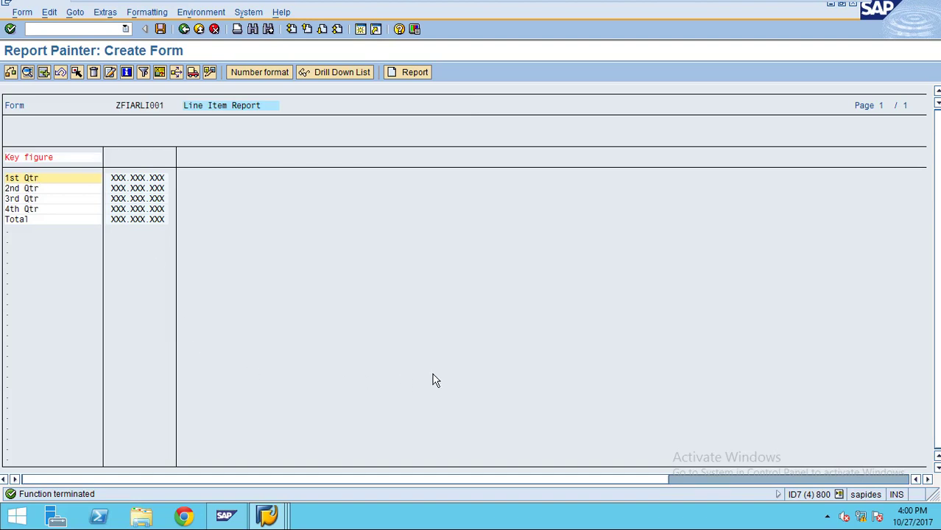
key("alt+f")
left_click(413, 305)
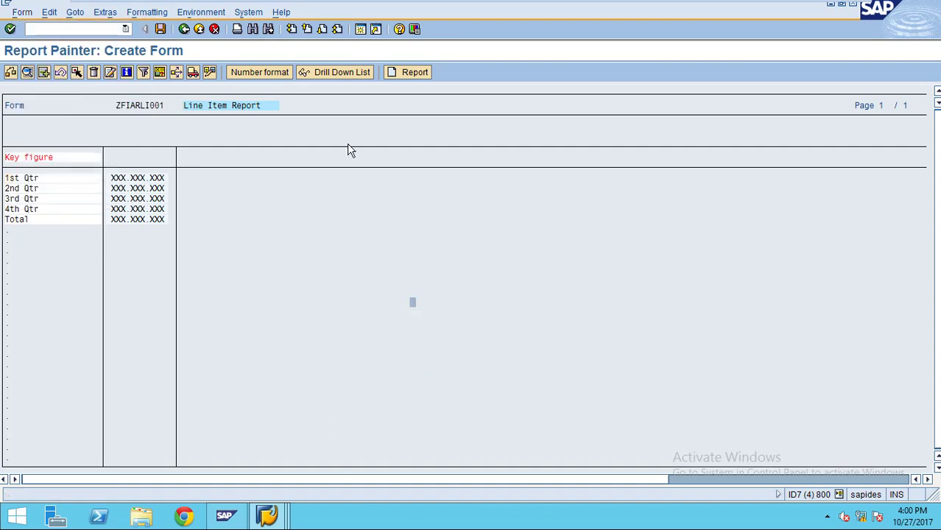
mouse_move(92, 9)
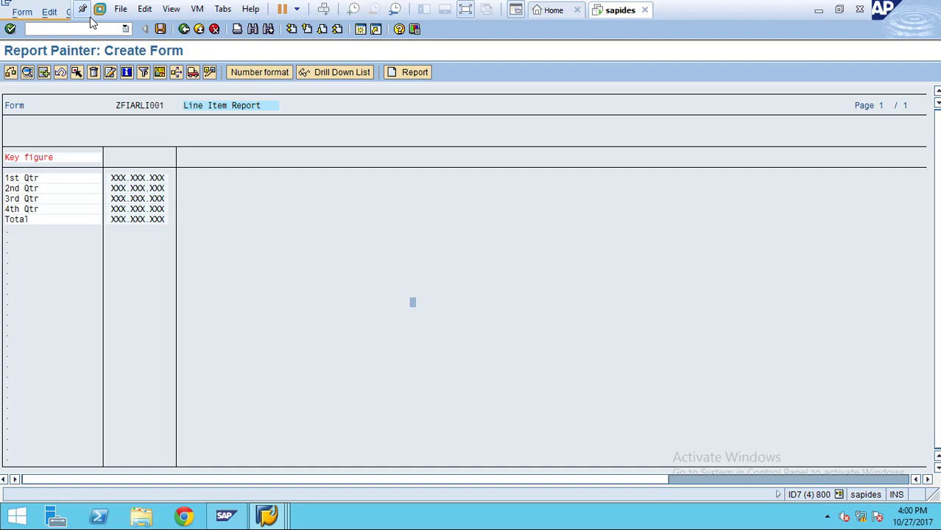
left_click(465, 9)
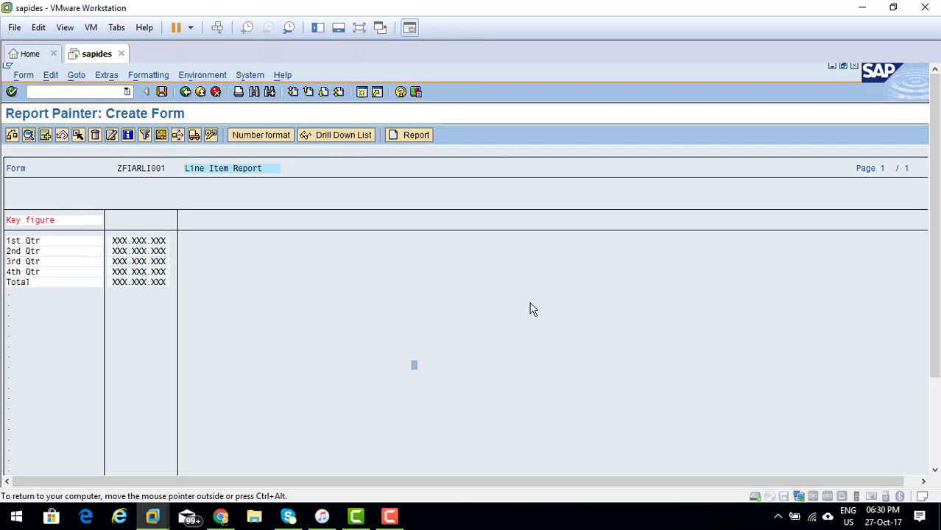
left_click(390, 517)
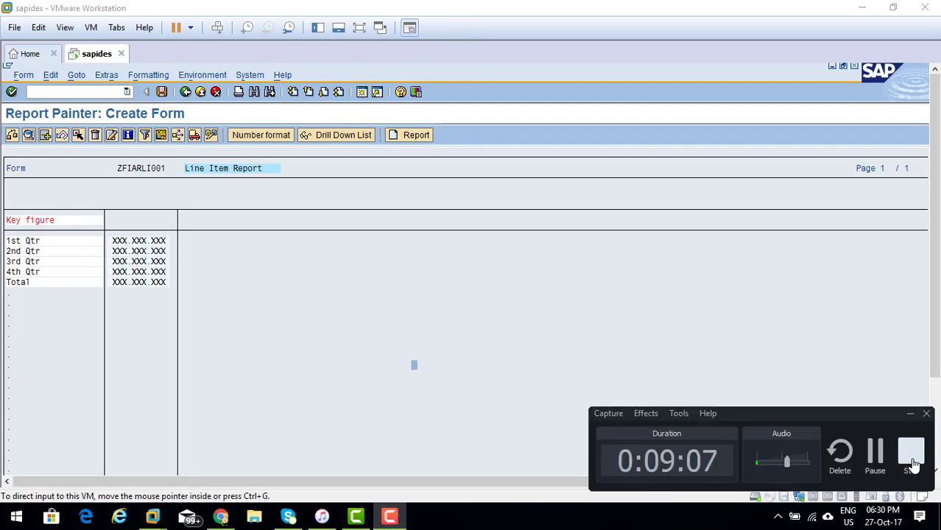